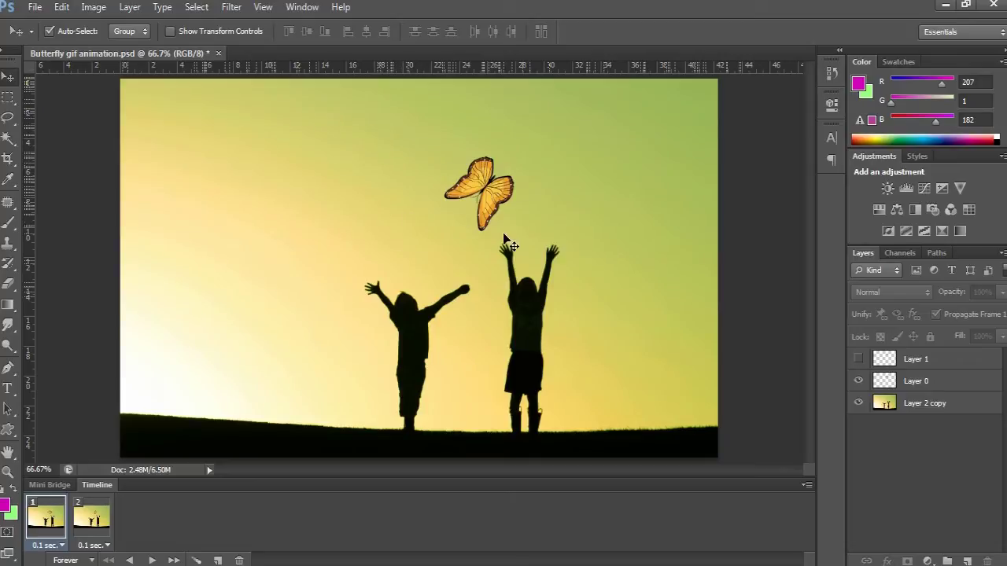
# Step: Flip between frames 2 and 1 to compare the butterfly's two wing poses
pyautogui.click(95, 521)
pyautogui.click(54, 523)
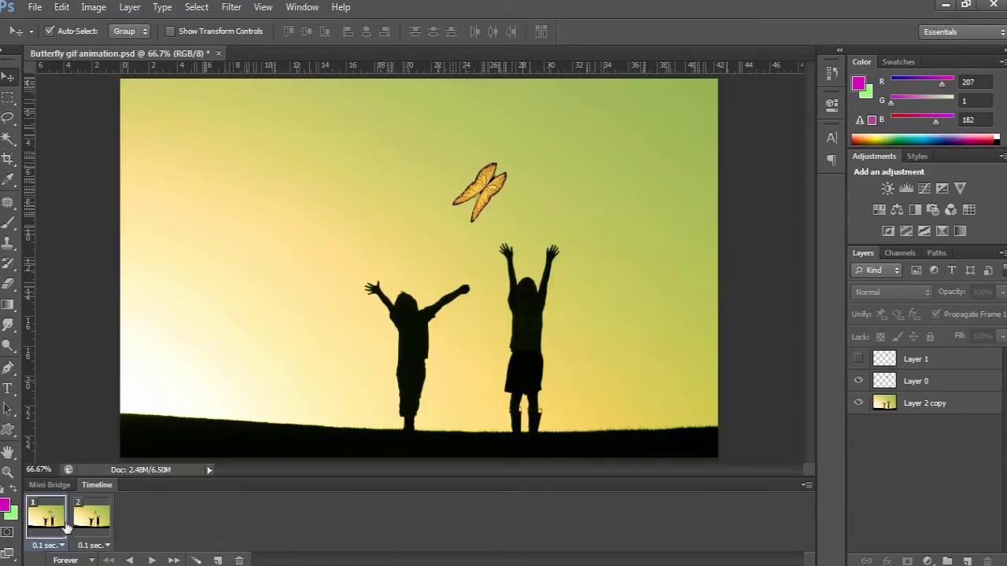
# Step: Delete frame 2, show Layer 1, and lock the Layer 2 copy background
pyautogui.click(239, 560)
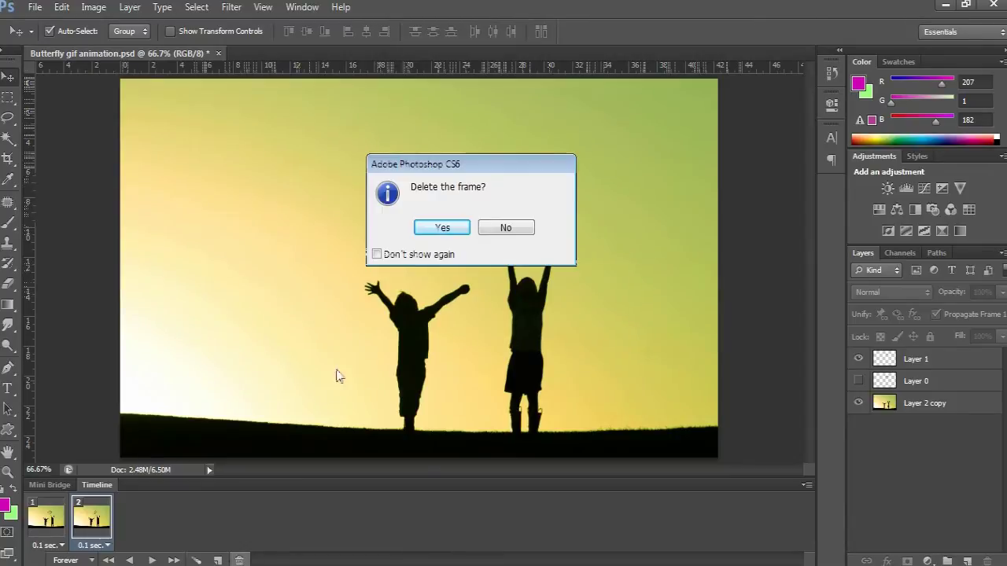
pyautogui.click(440, 230)
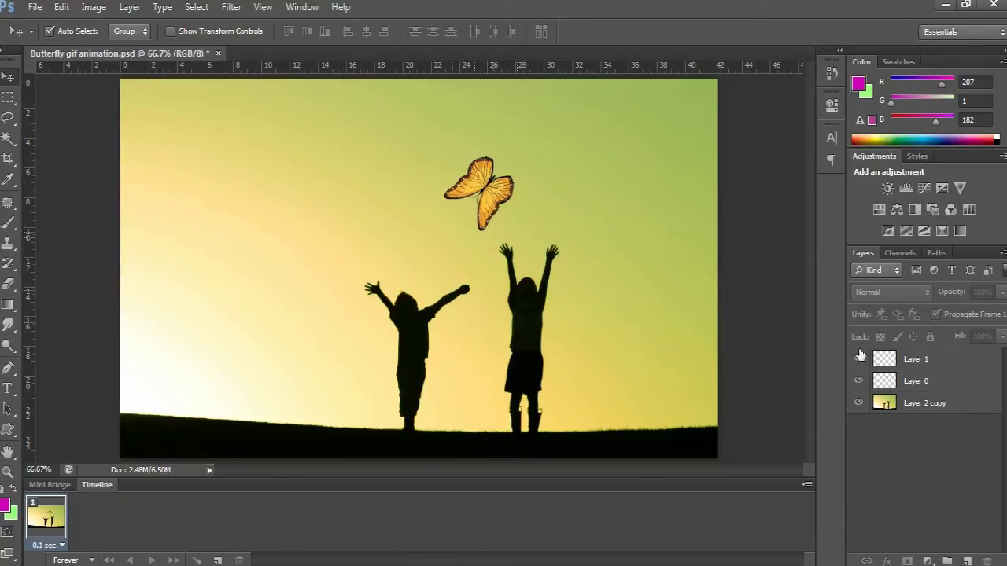
pyautogui.click(859, 358)
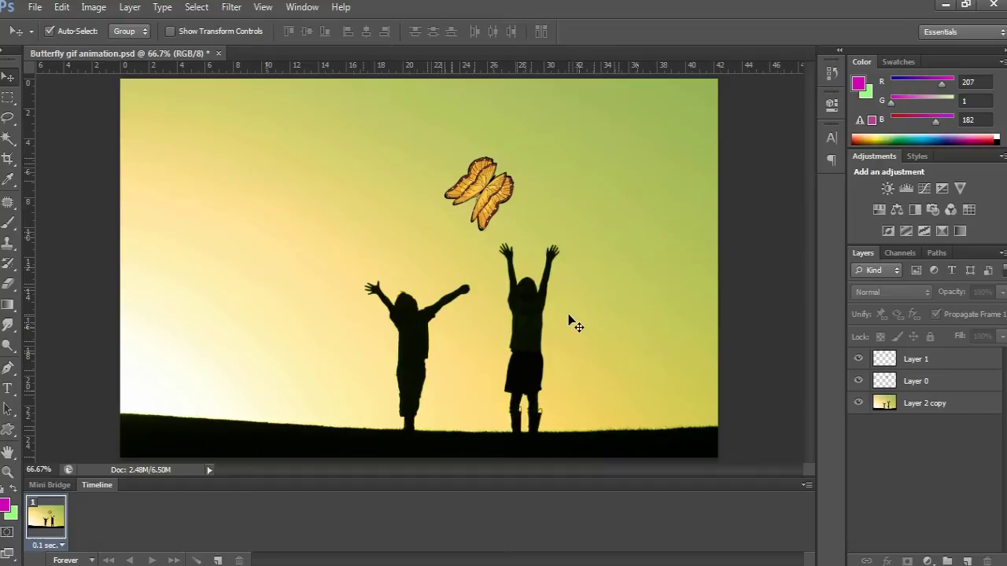
pyautogui.click(904, 402)
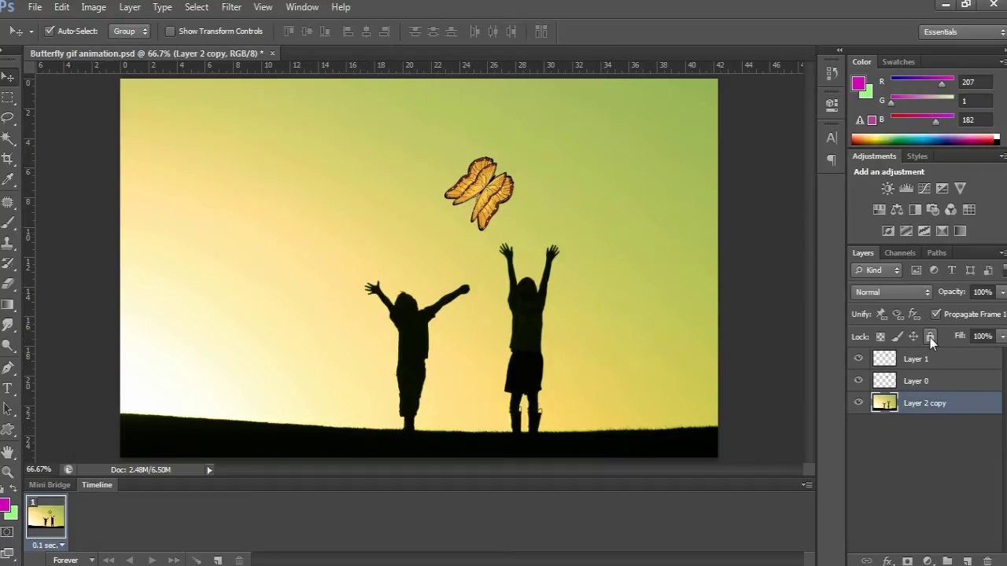
pyautogui.click(930, 337)
# Step: Select both butterfly layers and move them to the top-right corner
pyautogui.moveTo(742, 151)
pyautogui.mouseDown()
pyautogui.moveTo(486, 222)
pyautogui.moveTo(476, 237)
pyautogui.mouseUp()
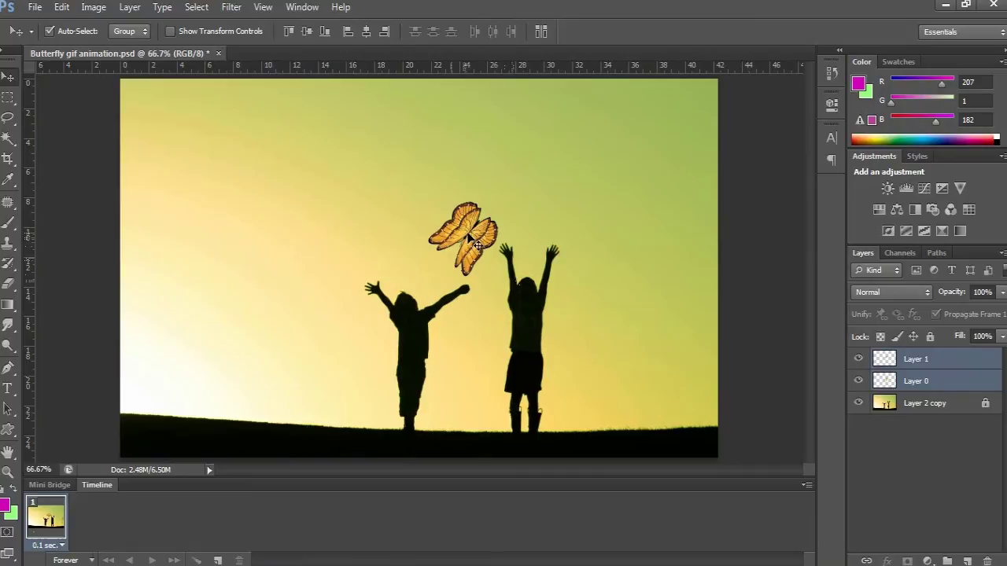
pyautogui.moveTo(476, 232); pyautogui.dragTo(503, 199)
pyautogui.moveTo(555, 166)
pyautogui.mouseDown()
pyautogui.moveTo(698, 86)
pyautogui.moveTo(711, 101)
pyautogui.mouseUp()
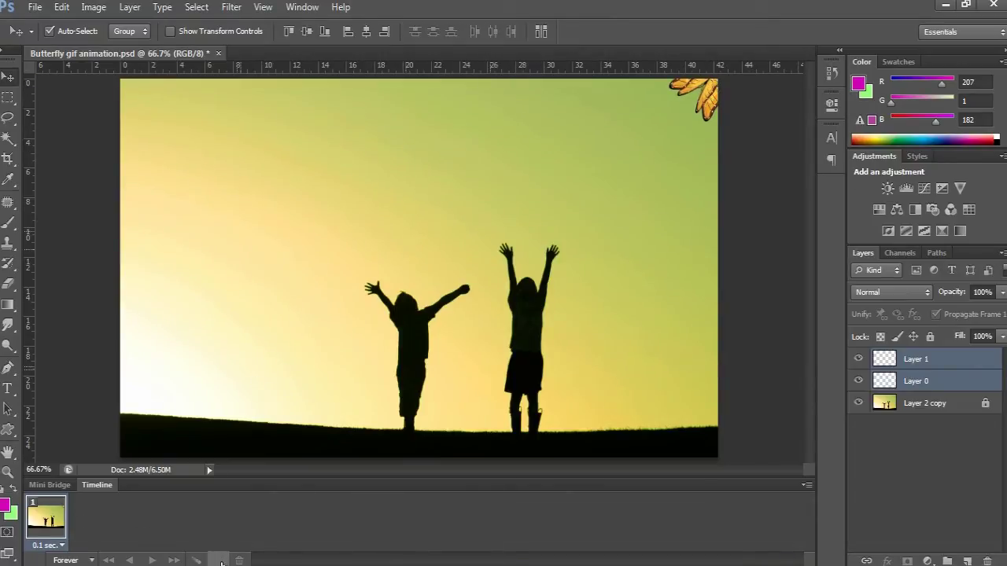
# Step: Add frame 2 with the butterfly moved down above the children
pyautogui.click(220, 561)
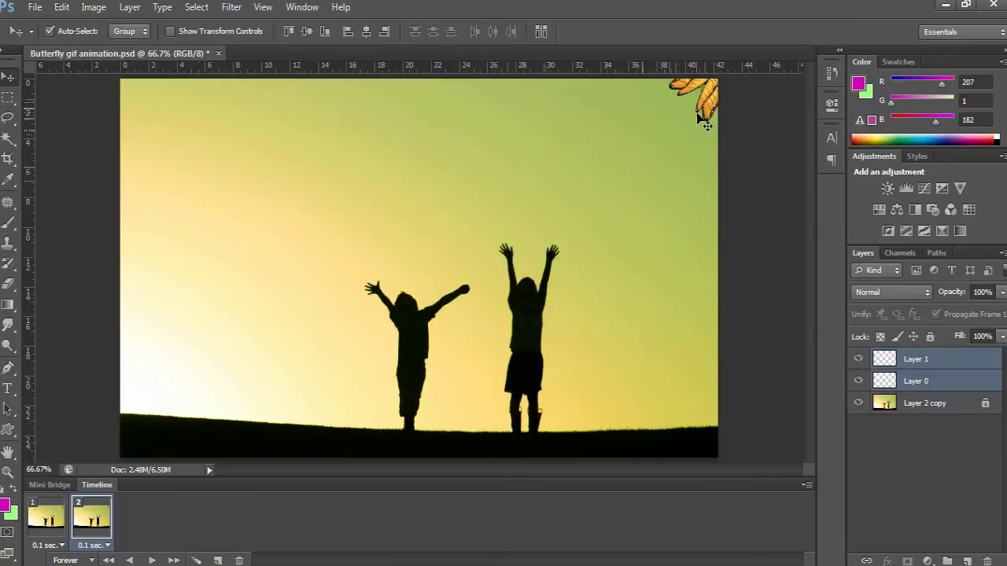
pyautogui.moveTo(714, 103); pyautogui.dragTo(462, 241)
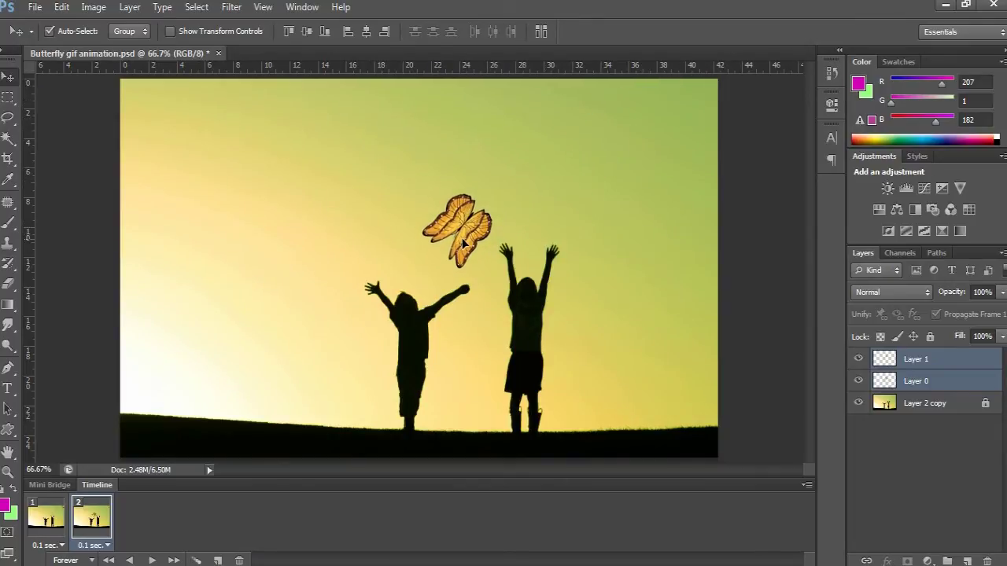
pyautogui.click(41, 523)
pyautogui.click(84, 519)
# Step: Add frame 3 with the butterfly in the upper-left sky, then preview the flight
pyautogui.click(218, 560)
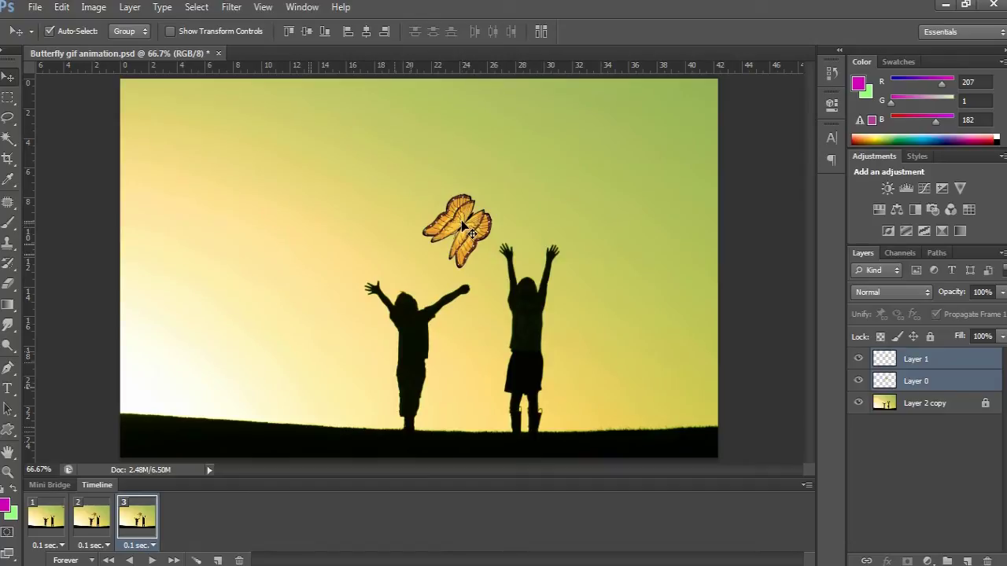
pyautogui.moveTo(463, 226)
pyautogui.mouseDown()
pyautogui.moveTo(298, 149)
pyautogui.moveTo(255, 94)
pyautogui.mouseUp()
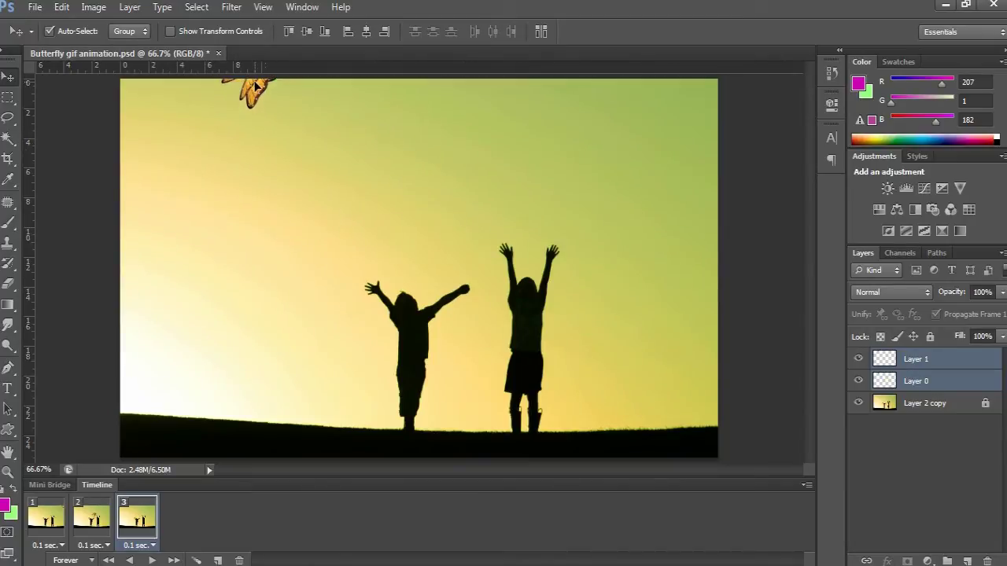
pyautogui.click(88, 519)
pyautogui.press('space')
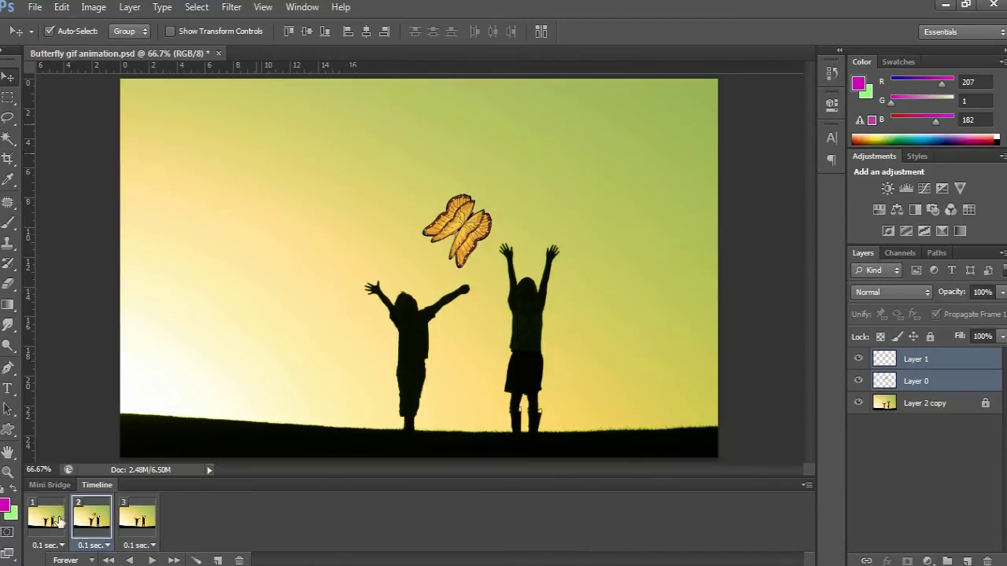
pyautogui.click(135, 520)
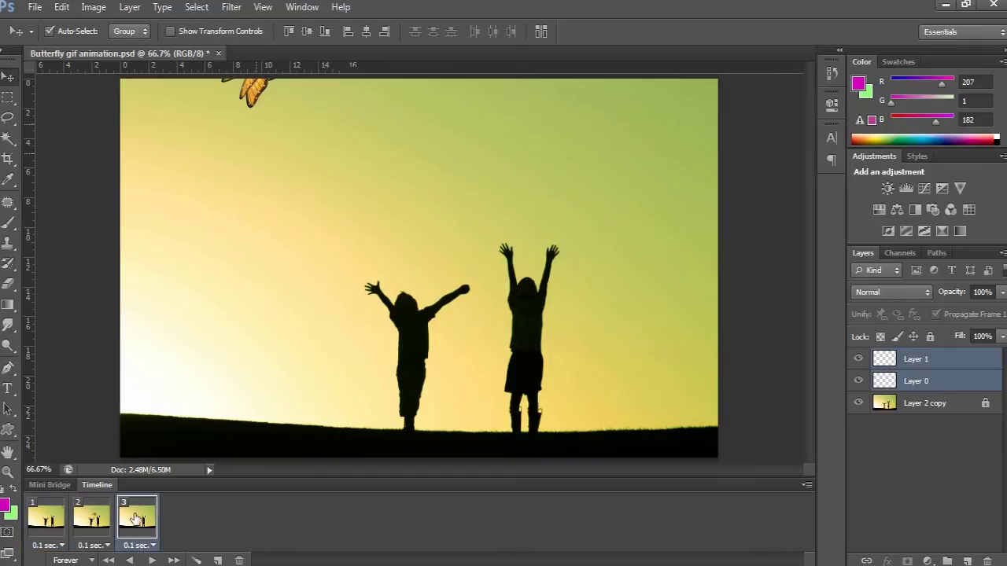
# Step: Tween frames 1 and 2 with 20 in-between frames
pyautogui.click(44, 522)
pyautogui.keyDown('shift'); pyautogui.click(91, 518); pyautogui.keyUp('shift')
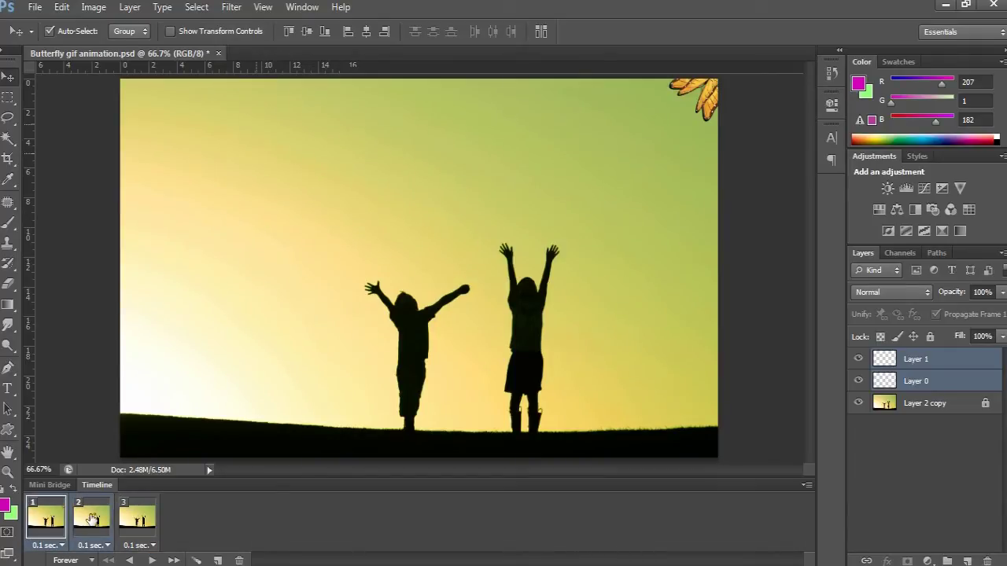
pyautogui.click(196, 561)
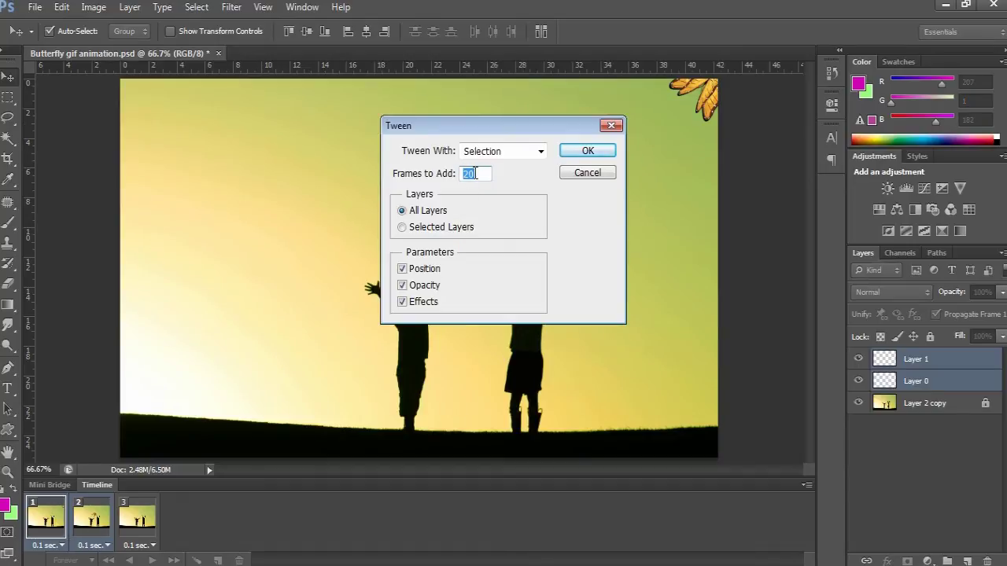
pyautogui.click(592, 154)
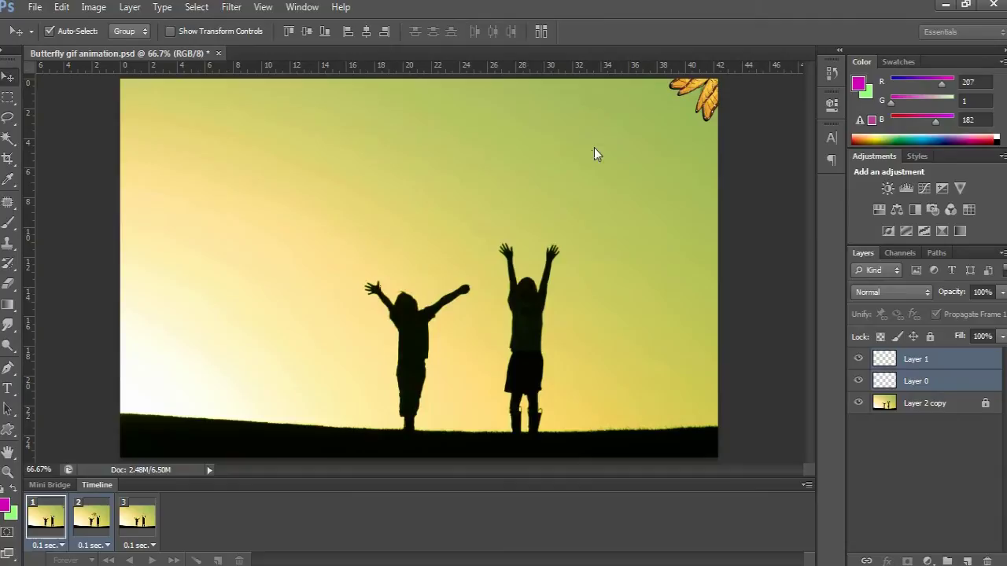
# Step: Tween frames 22 and 23 with another 20 in-between frames
pyautogui.moveTo(519, 562); pyautogui.dragTo(696, 562)
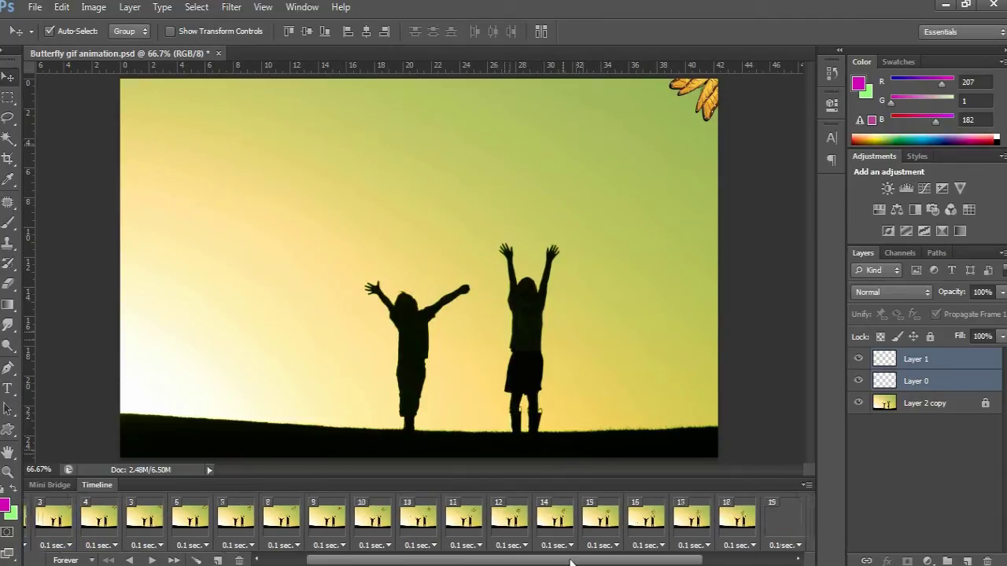
pyautogui.click(754, 525)
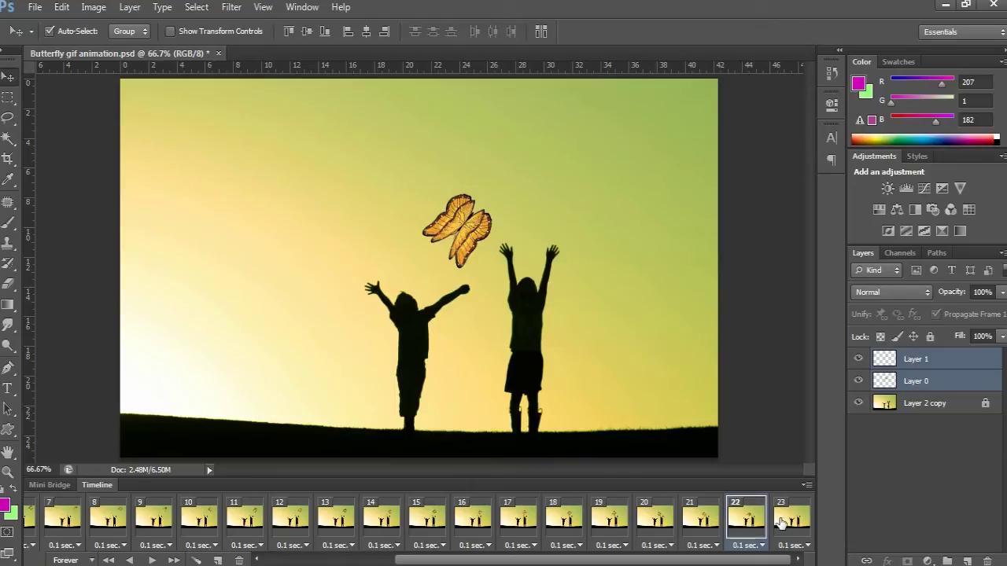
pyautogui.keyDown('shift'); pyautogui.click(782, 523); pyautogui.keyUp('shift')
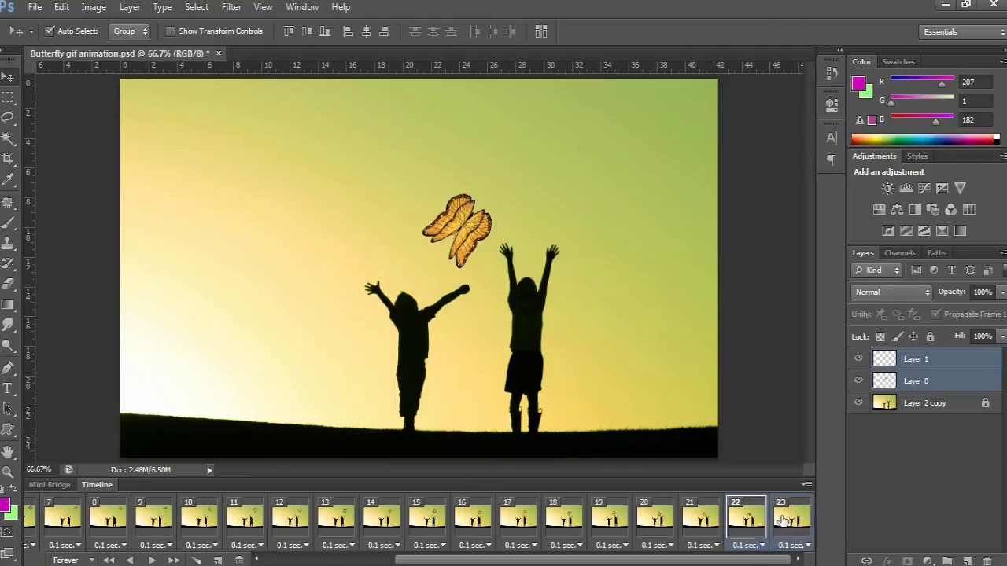
pyautogui.click(196, 560)
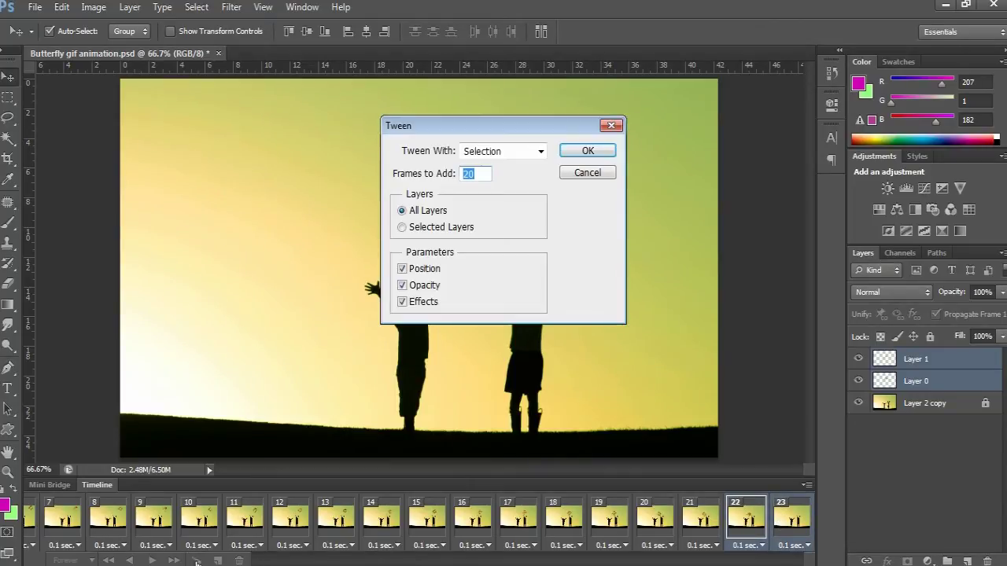
pyautogui.click(591, 152)
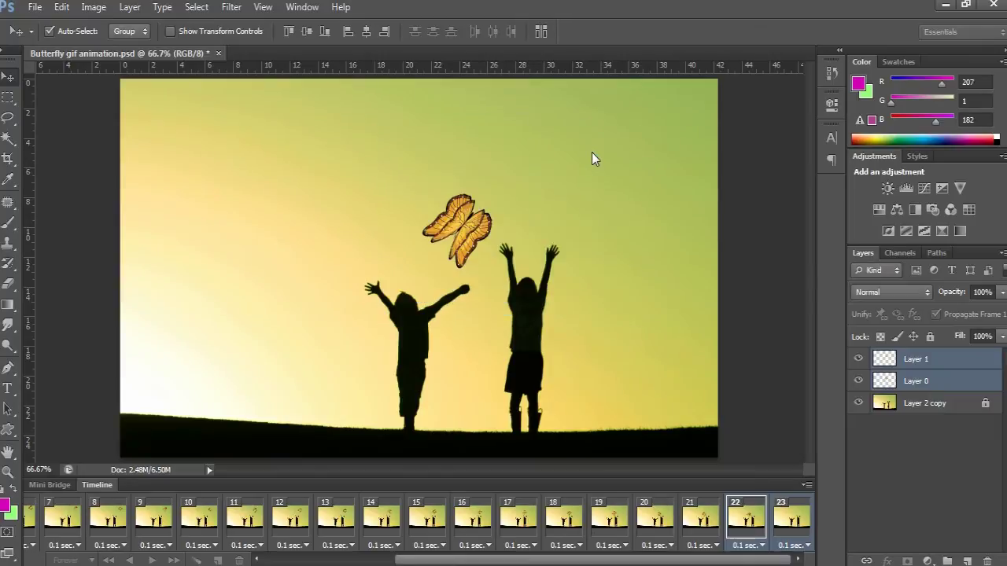
# Step: Give frame 1 the open-wing pose and frame 2 the folded-wing pose
pyautogui.moveTo(504, 560); pyautogui.dragTo(435, 560)
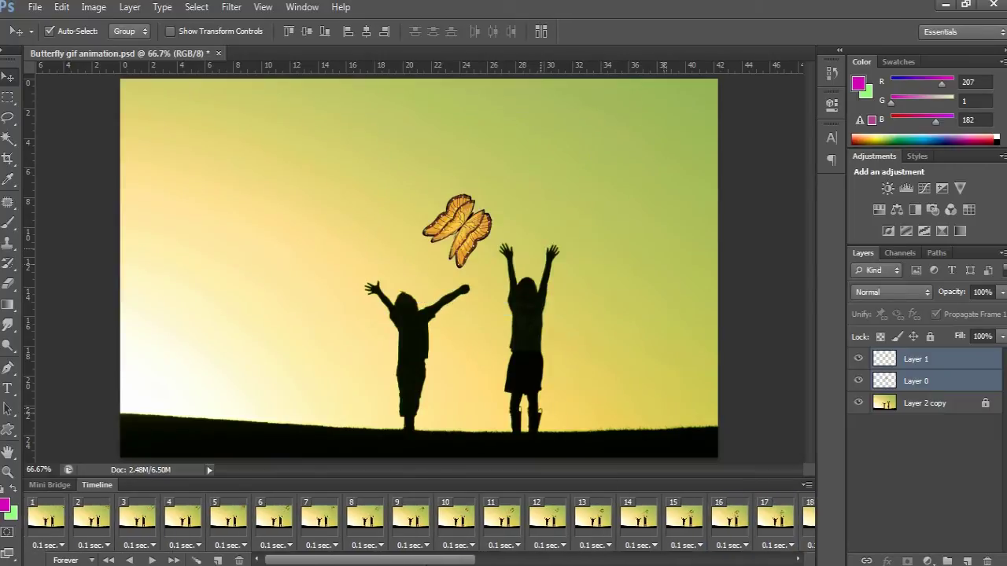
pyautogui.click(60, 527)
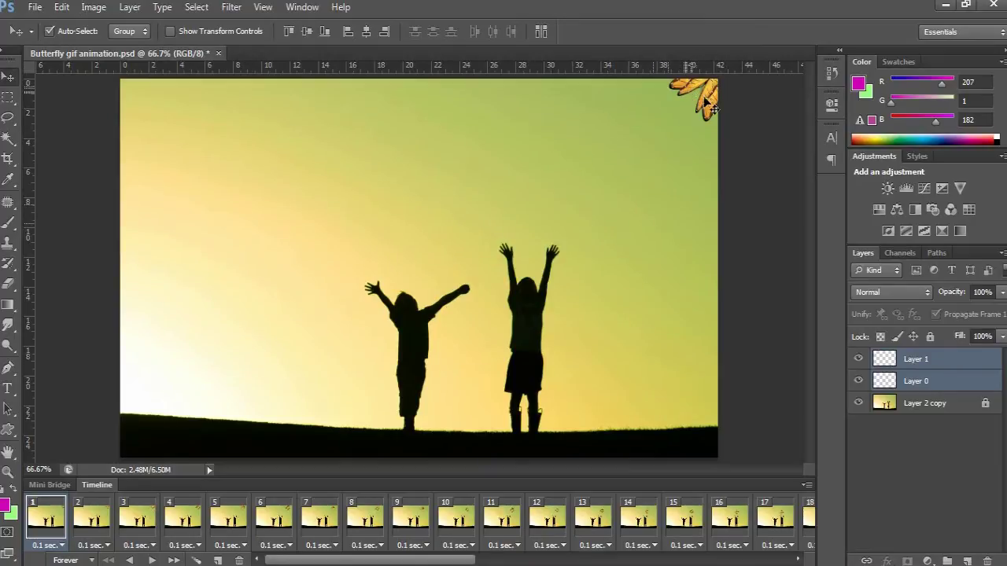
pyautogui.click(935, 364)
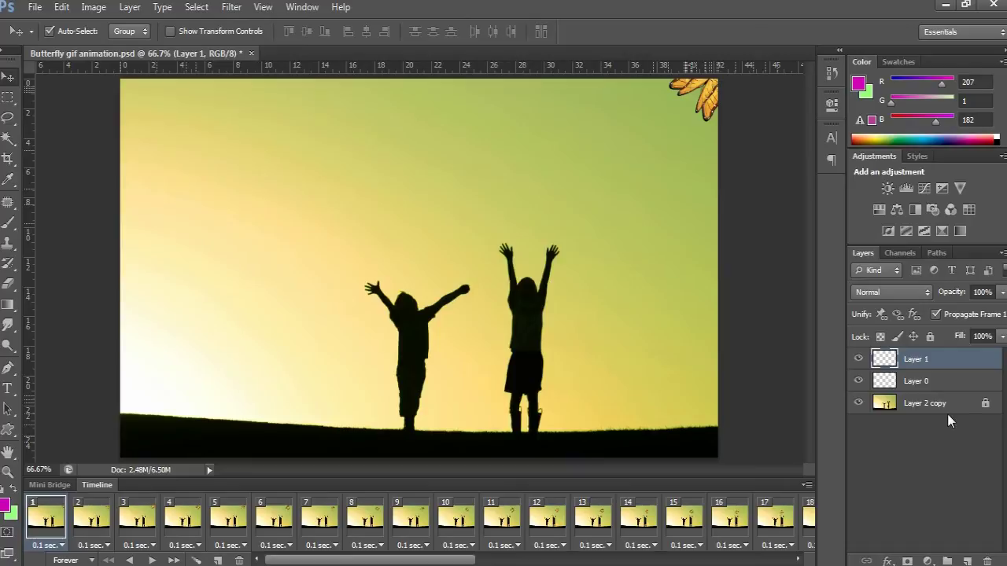
pyautogui.click(859, 359)
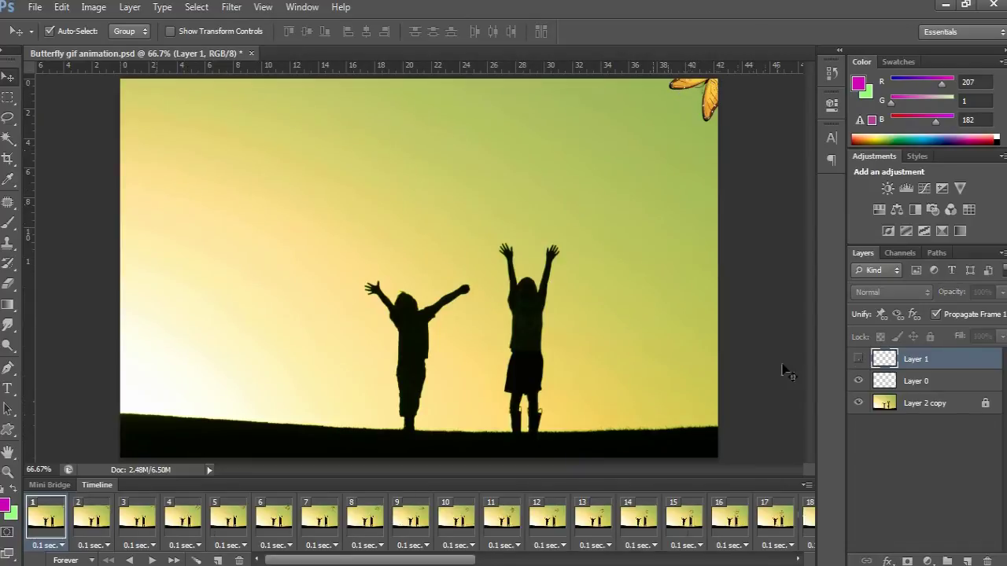
pyautogui.click(94, 521)
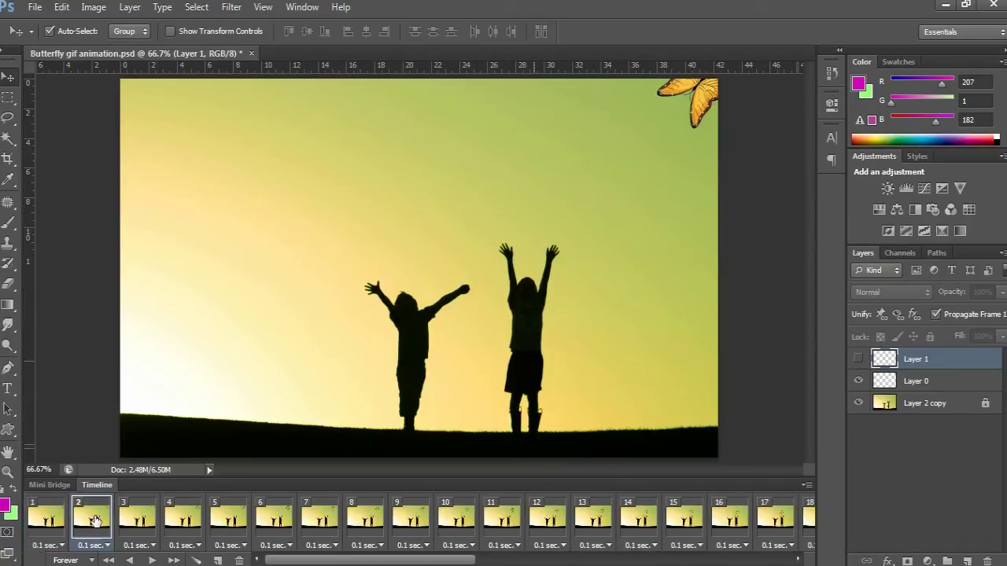
pyautogui.click(859, 360)
pyautogui.click(858, 381)
pyautogui.click(136, 521)
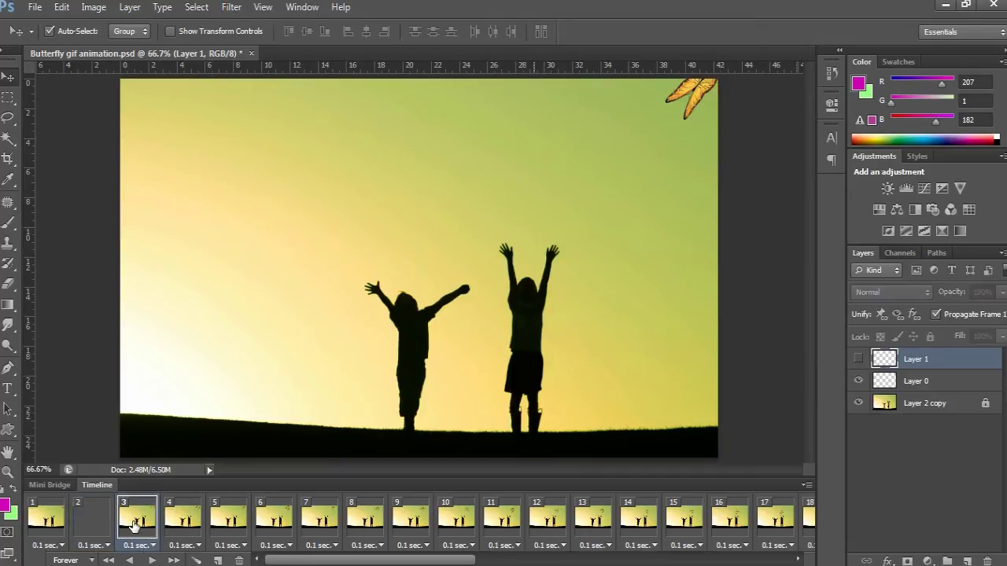
# Step: Switch frames 4, 6 and 8 to the folded-wing butterfly
pyautogui.click(90, 522)
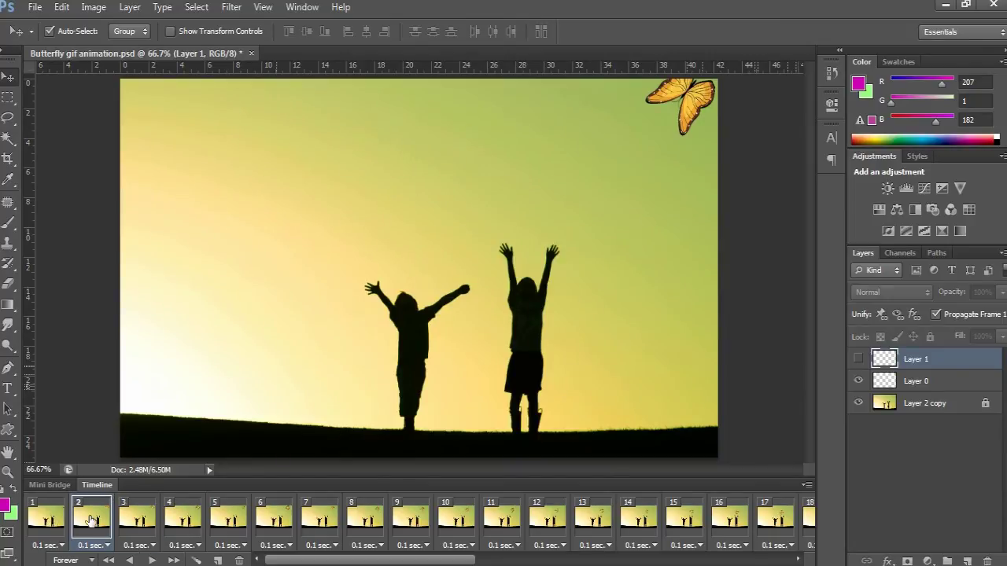
pyautogui.click(41, 526)
pyautogui.click(82, 524)
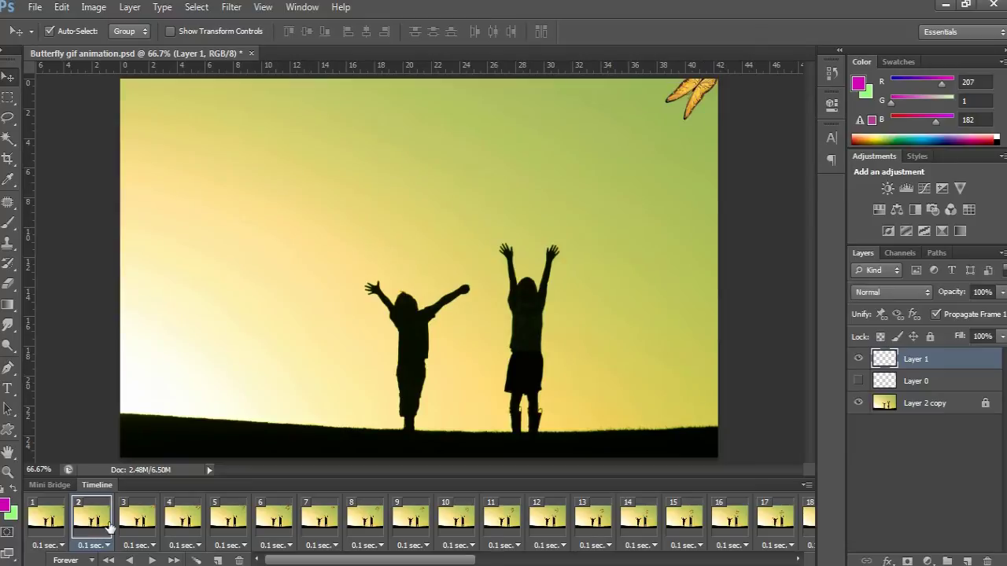
pyautogui.click(134, 526)
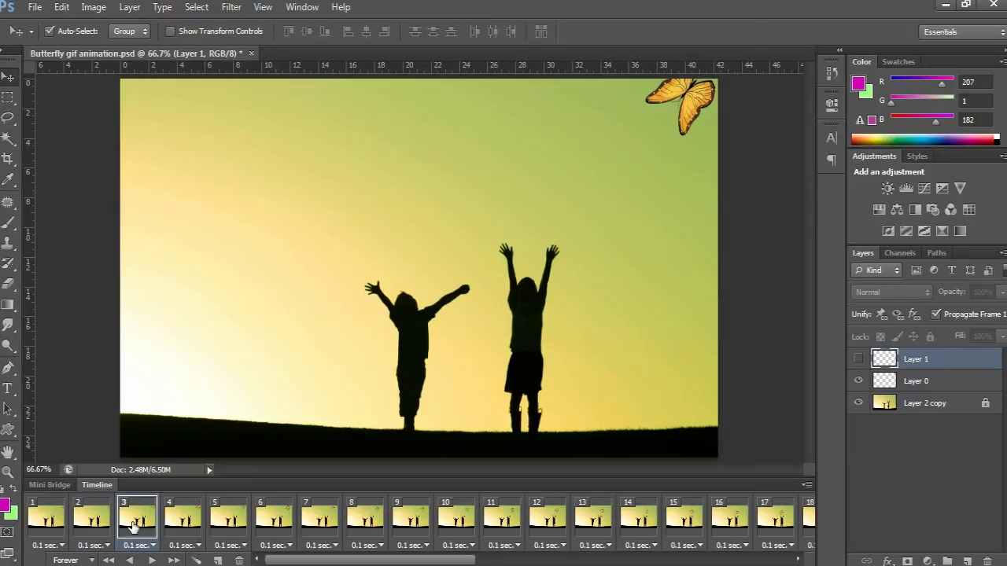
pyautogui.click(174, 529)
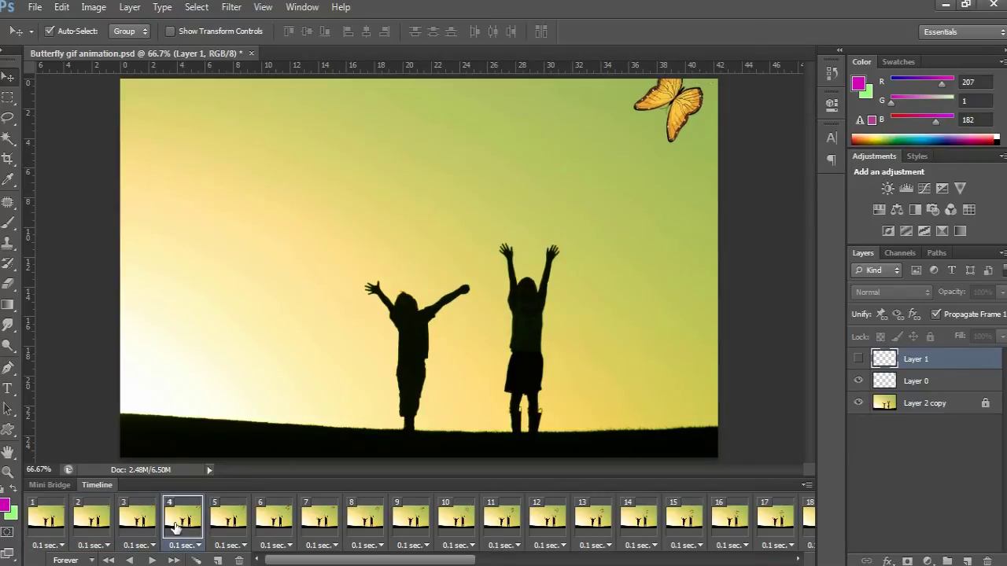
pyautogui.click(858, 359)
pyautogui.click(858, 381)
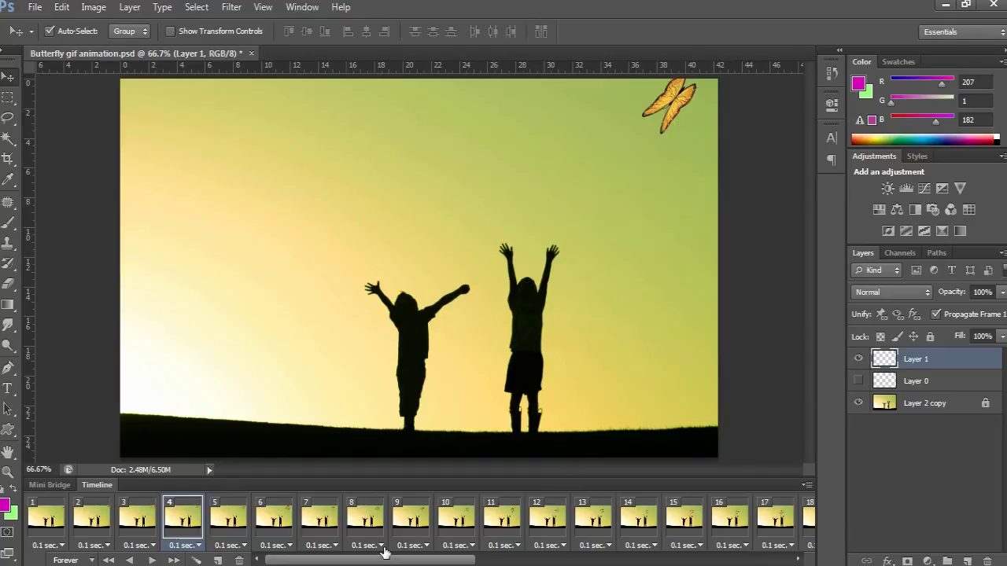
pyautogui.click(273, 519)
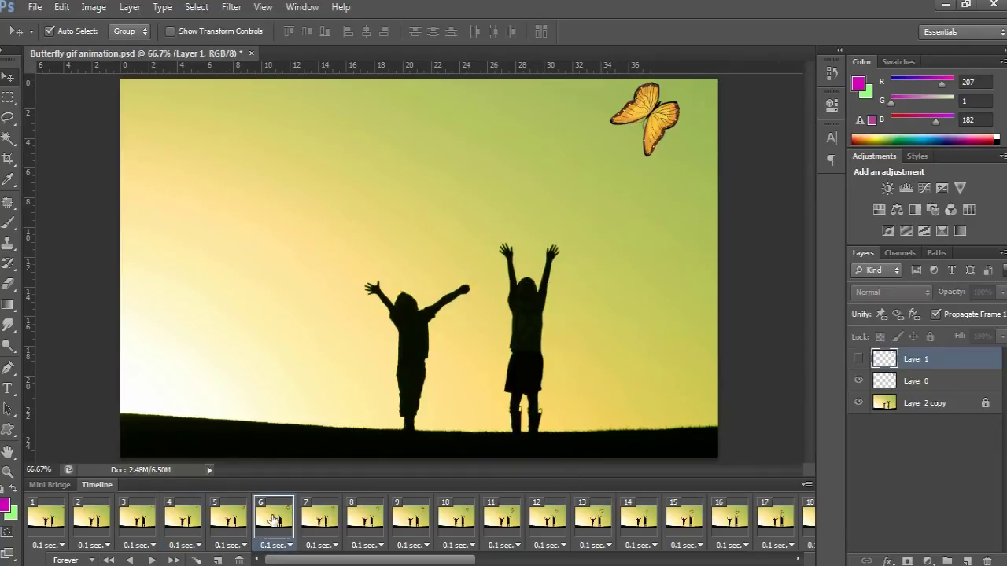
pyautogui.click(859, 361)
pyautogui.click(859, 381)
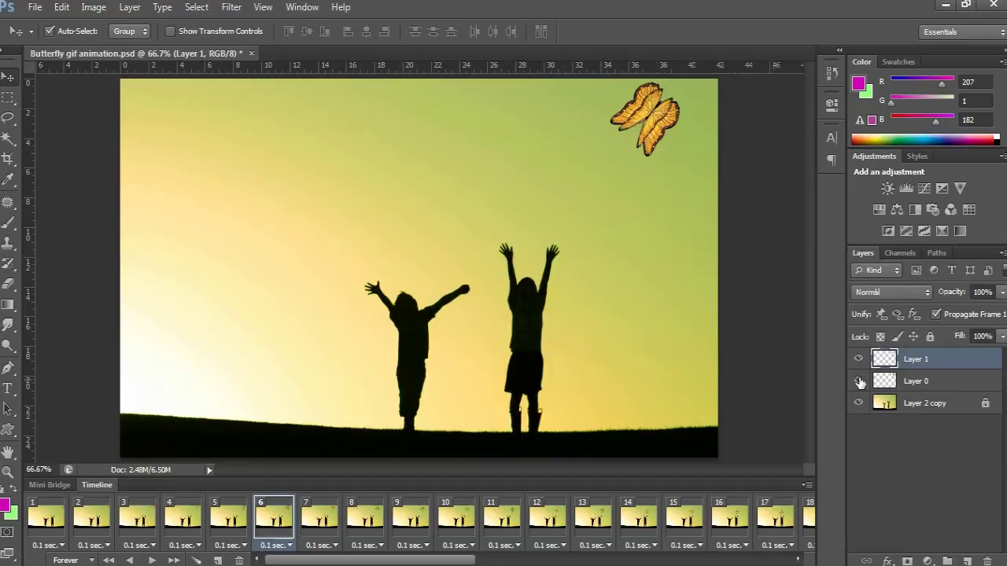
pyautogui.click(859, 382)
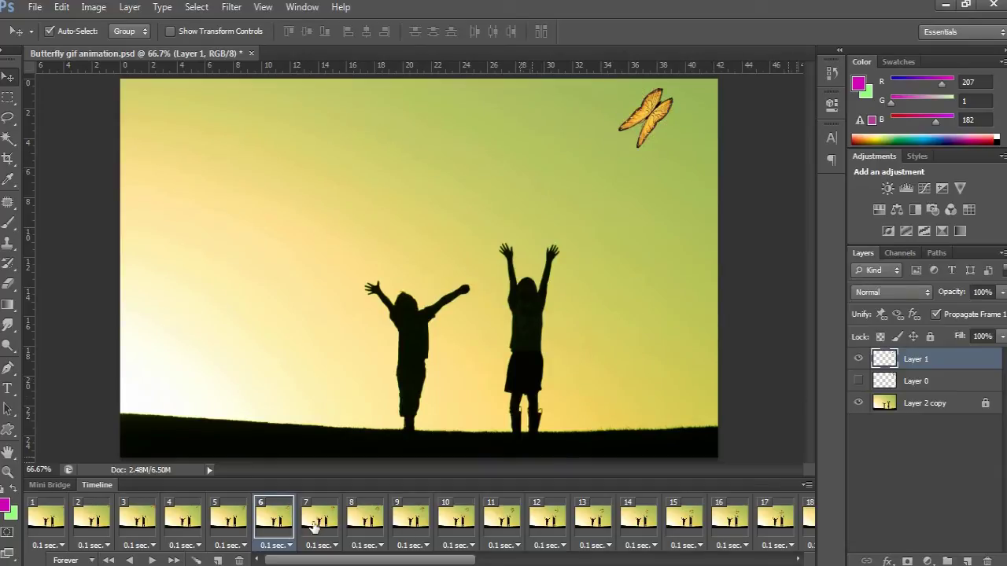
pyautogui.click(367, 525)
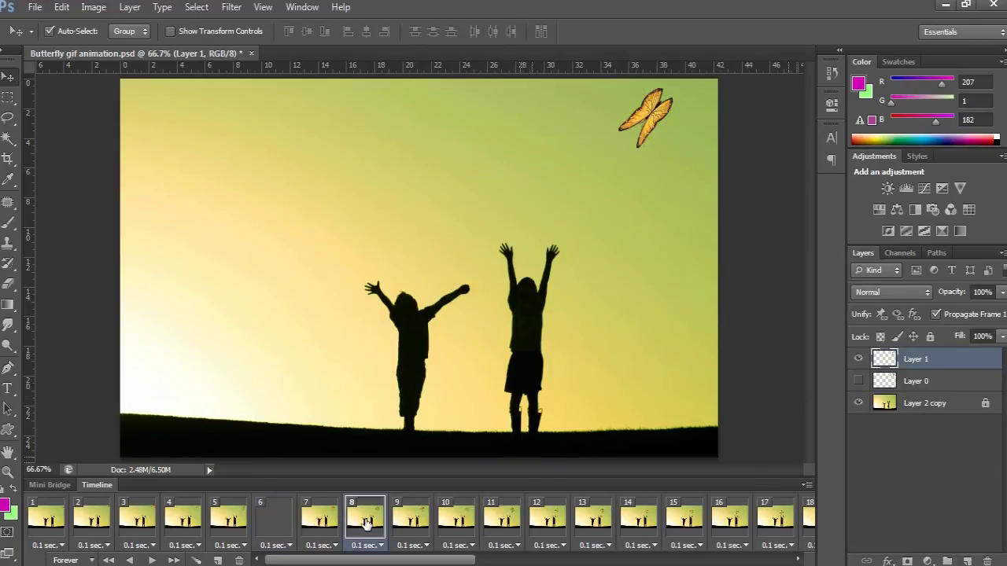
pyautogui.click(859, 360)
pyautogui.click(859, 382)
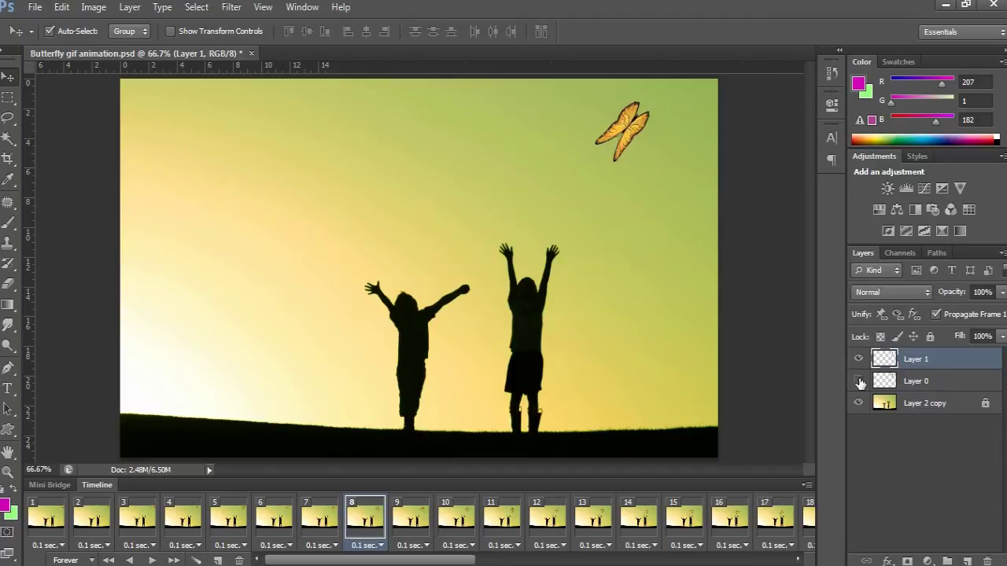
# Step: Switch frames 10, 12 and 14 to the folded-wing butterfly
pyautogui.click(455, 520)
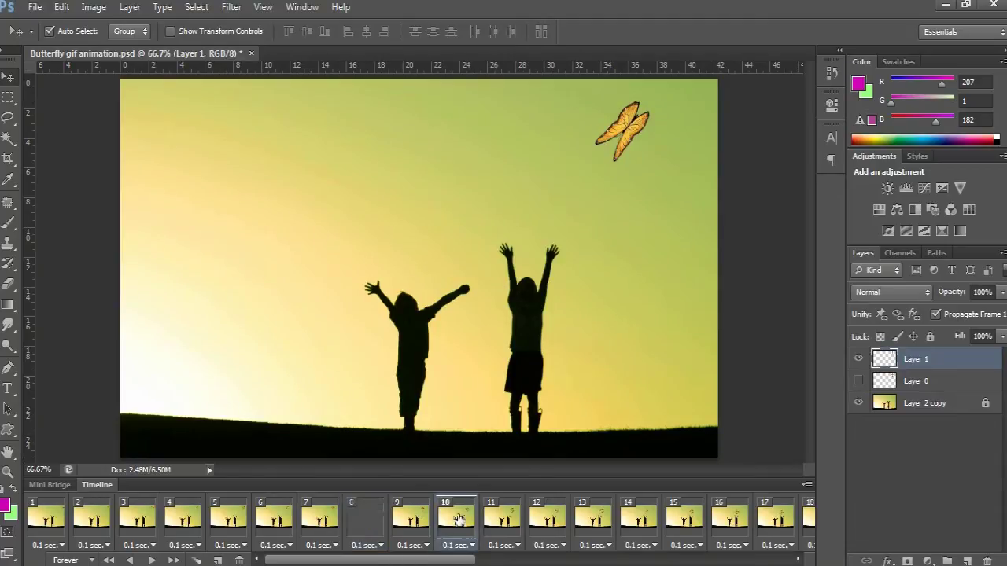
pyautogui.click(859, 360)
pyautogui.click(859, 381)
pyautogui.click(859, 360)
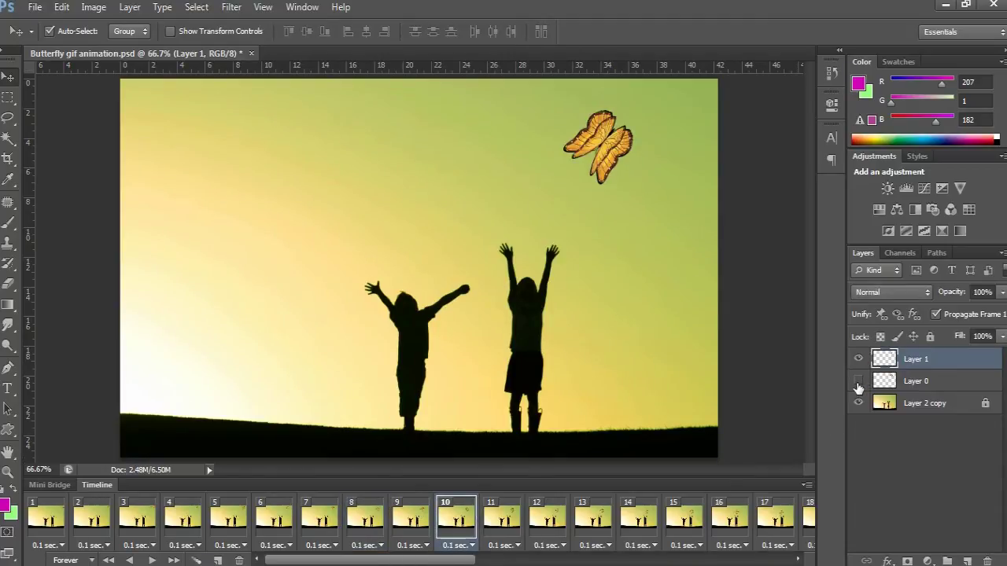
pyautogui.click(859, 381)
pyautogui.moveTo(456, 561); pyautogui.dragTo(503, 561)
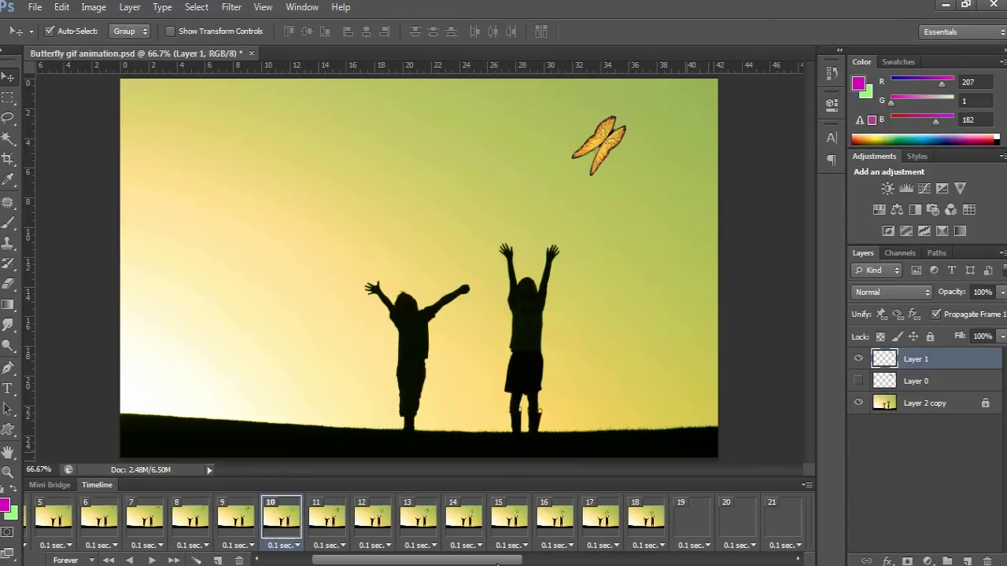
pyautogui.click(374, 526)
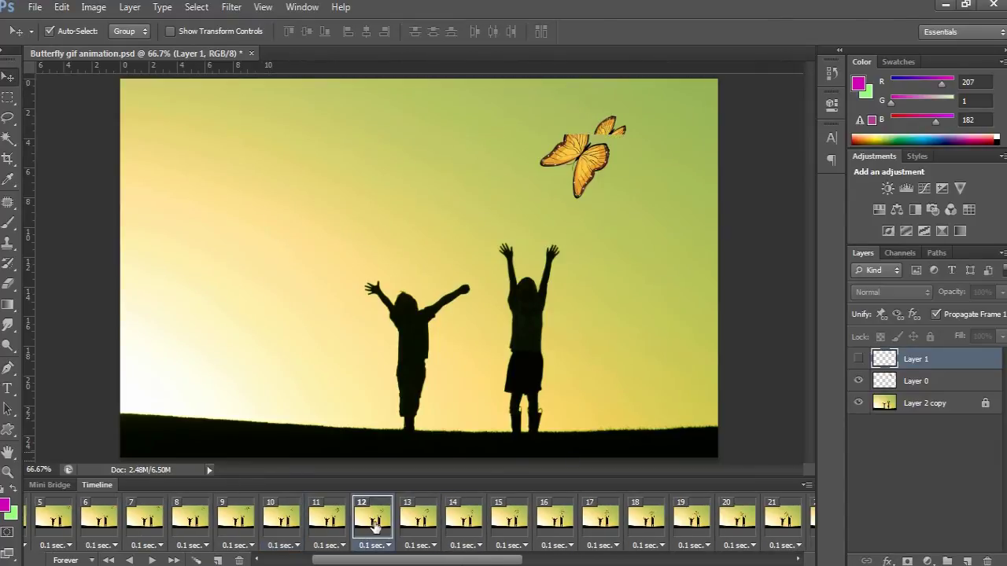
pyautogui.click(858, 359)
pyautogui.click(858, 381)
pyautogui.click(465, 530)
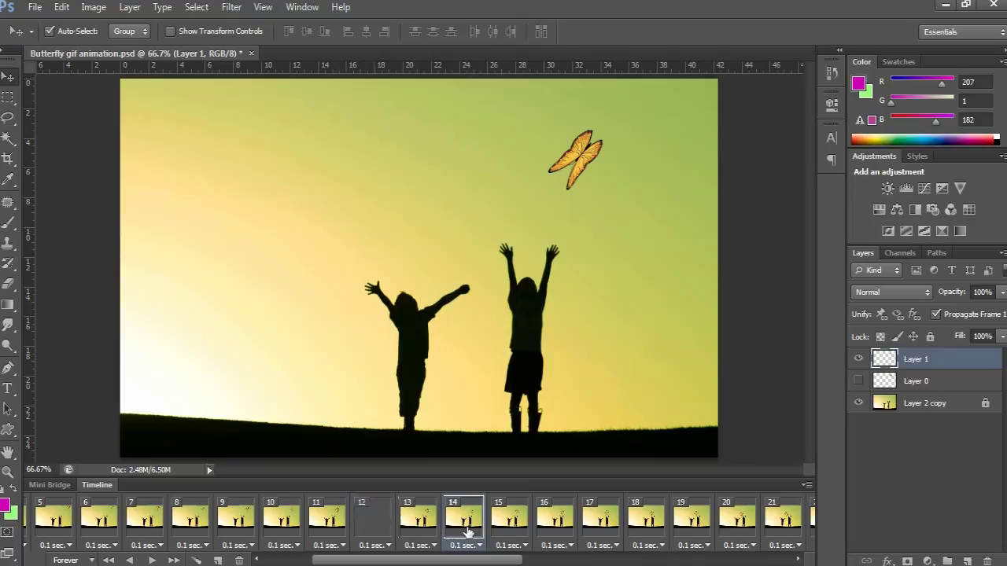
pyautogui.click(858, 359)
pyautogui.click(858, 381)
pyautogui.click(858, 380)
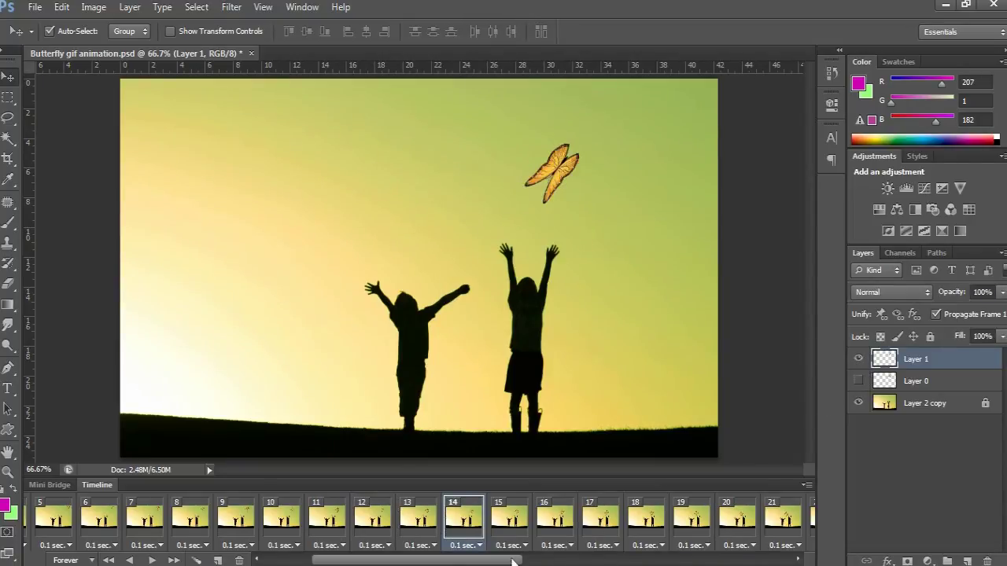
# Step: Switch frames 16, 18, 20, 22 and 24 to the folded-wing butterfly
pyautogui.moveTo(508, 560); pyautogui.dragTo(541, 561)
pyautogui.click(432, 517)
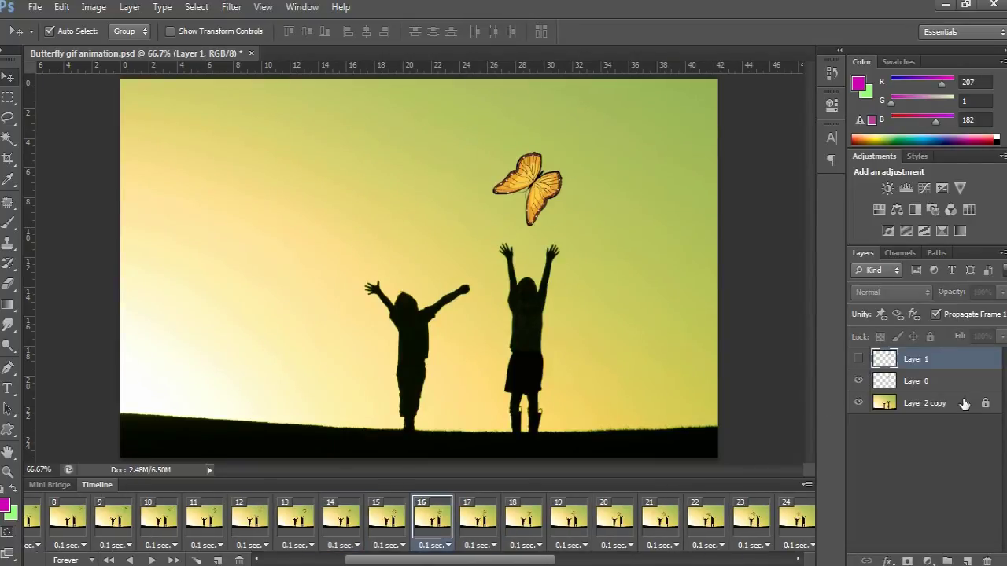
pyautogui.click(858, 359)
pyautogui.click(858, 381)
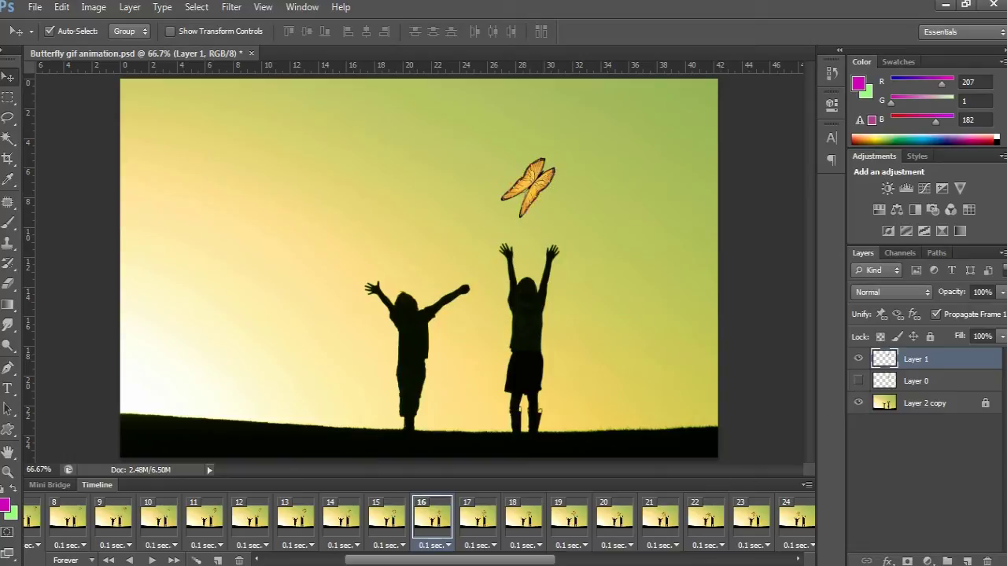
pyautogui.moveTo(485, 564); pyautogui.dragTo(515, 564)
pyautogui.click(416, 517)
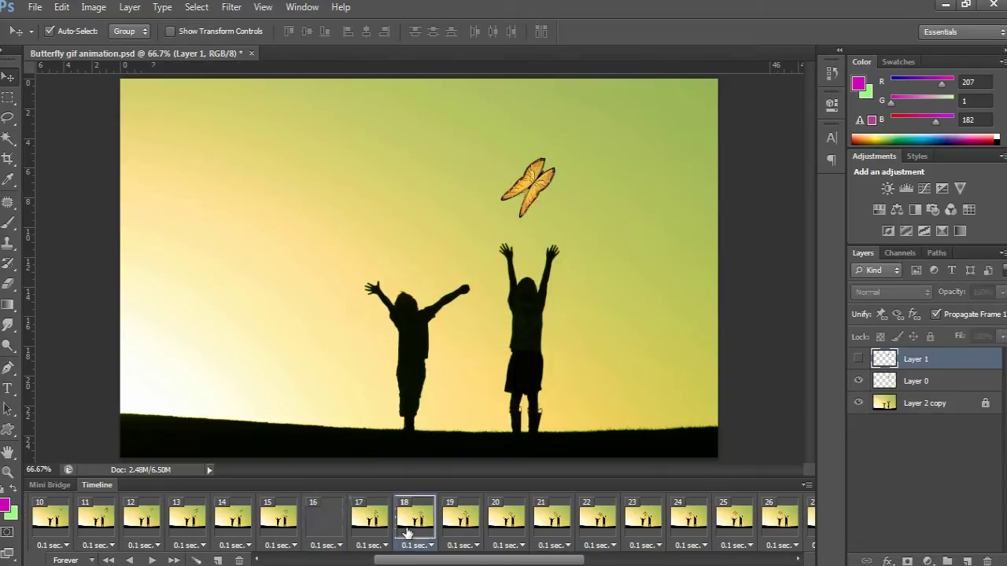
pyautogui.click(858, 359)
pyautogui.click(858, 381)
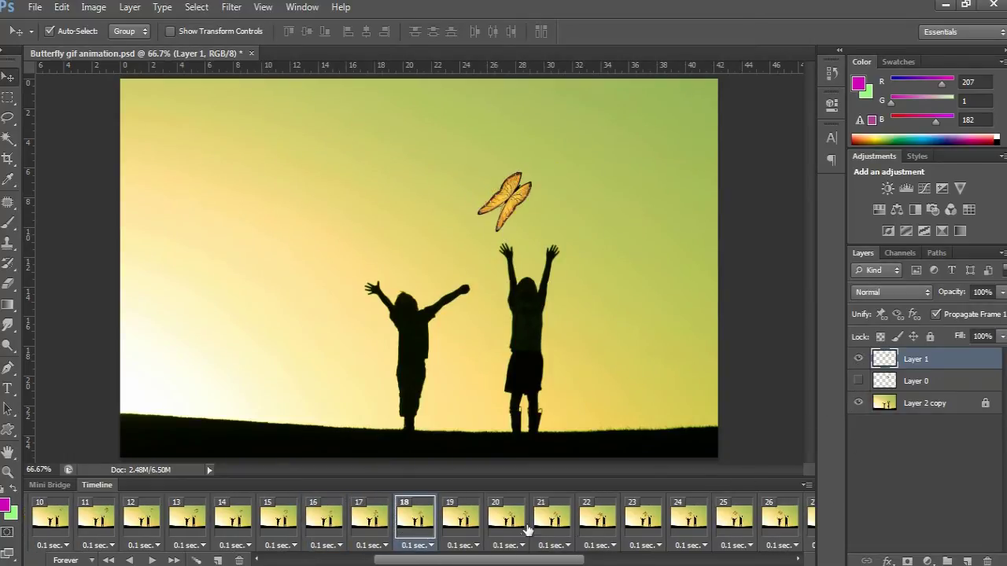
pyautogui.click(512, 519)
pyautogui.click(858, 359)
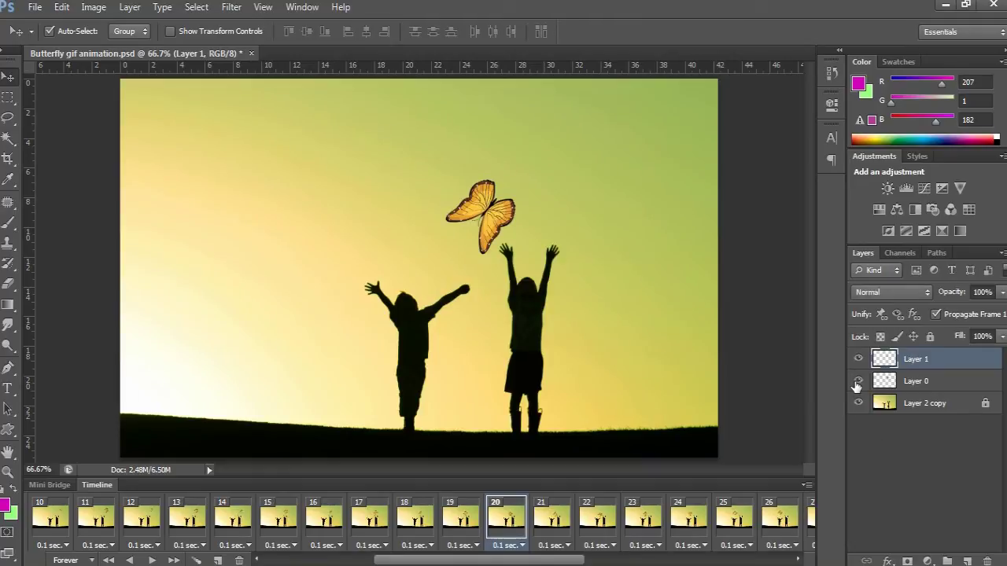
pyautogui.click(858, 381)
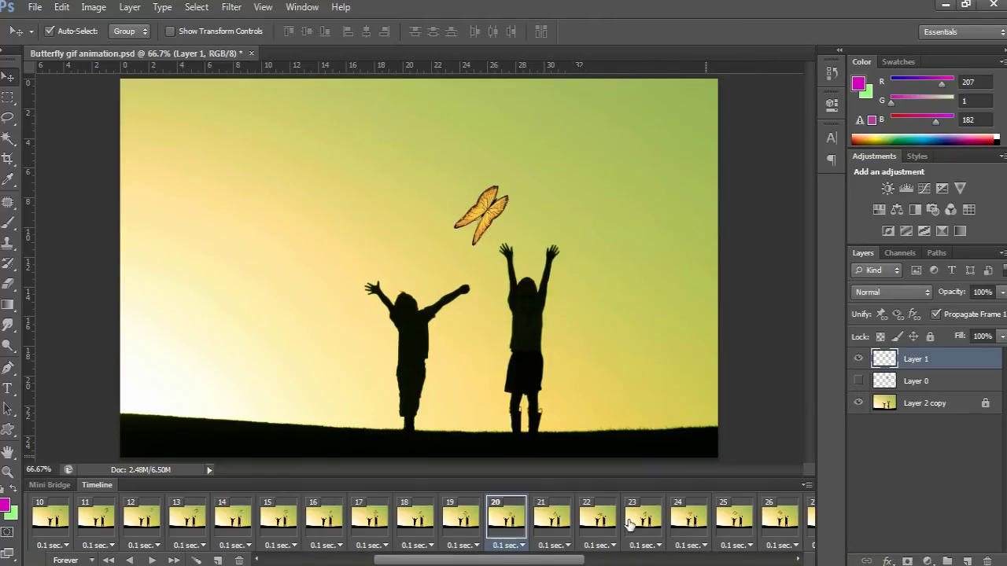
pyautogui.click(596, 521)
pyautogui.click(858, 358)
pyautogui.click(858, 380)
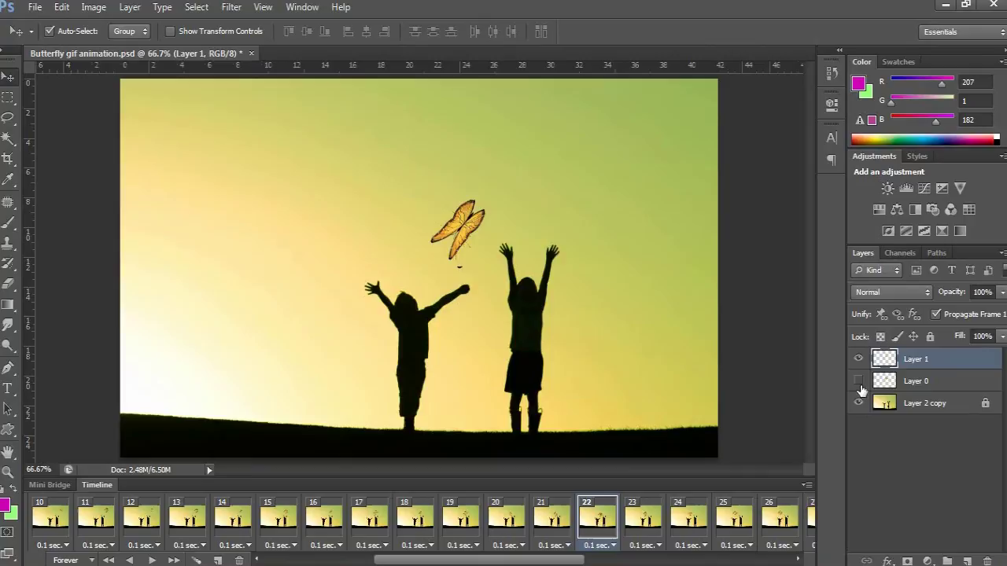
pyautogui.moveTo(517, 562); pyautogui.dragTo(560, 562)
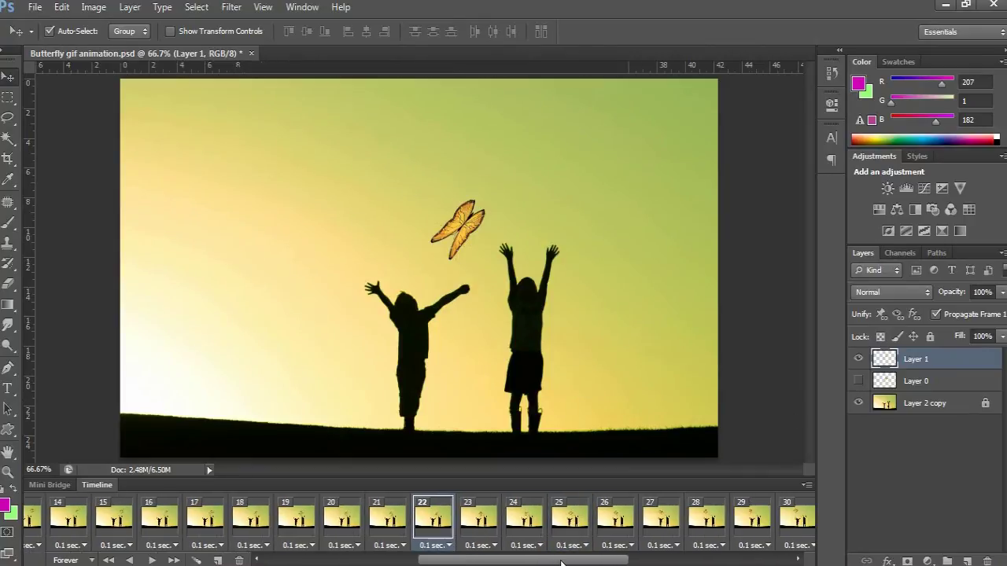
pyautogui.click(524, 534)
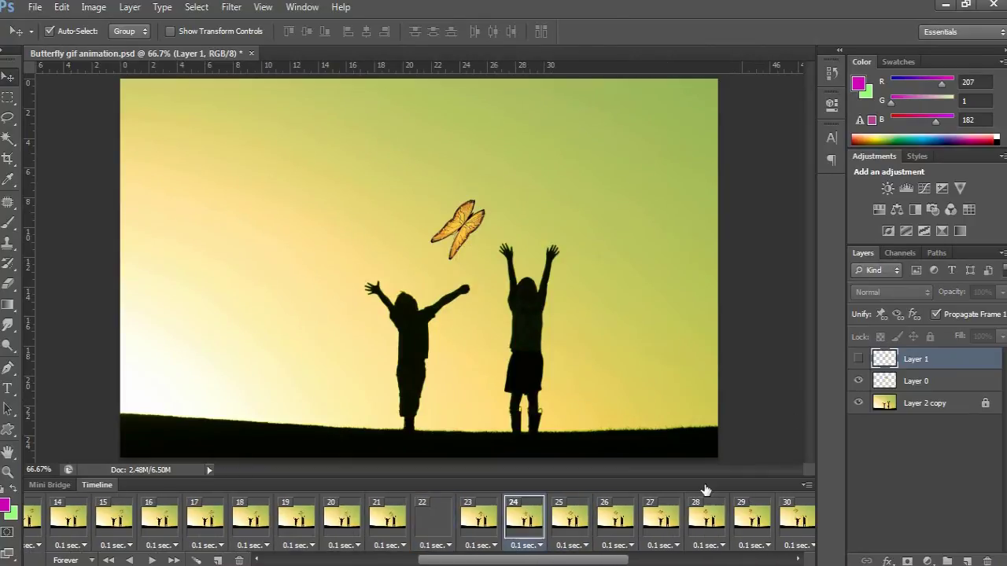
pyautogui.click(858, 358)
pyautogui.click(858, 381)
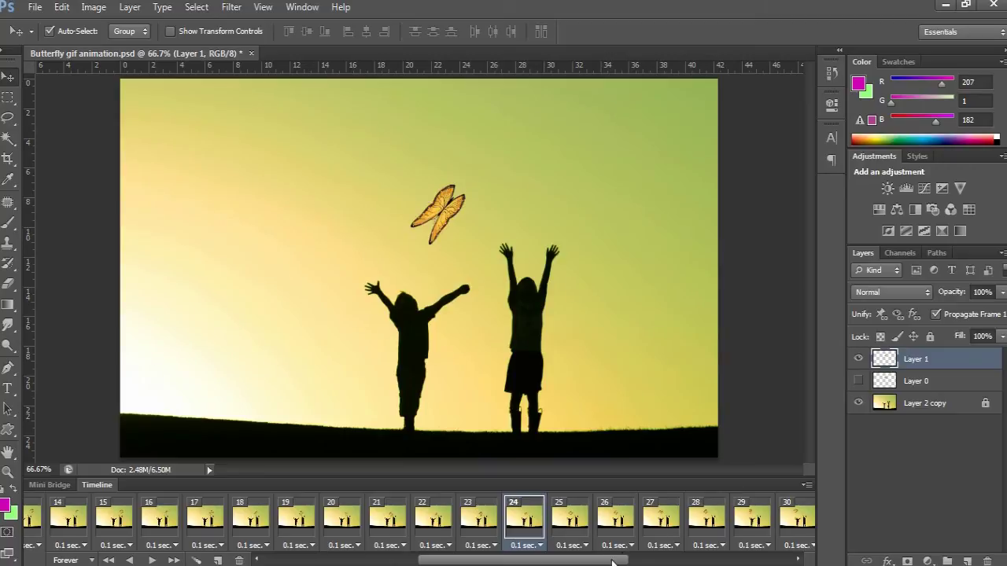
pyautogui.moveTo(612, 561); pyautogui.dragTo(644, 561)
pyautogui.click(508, 525)
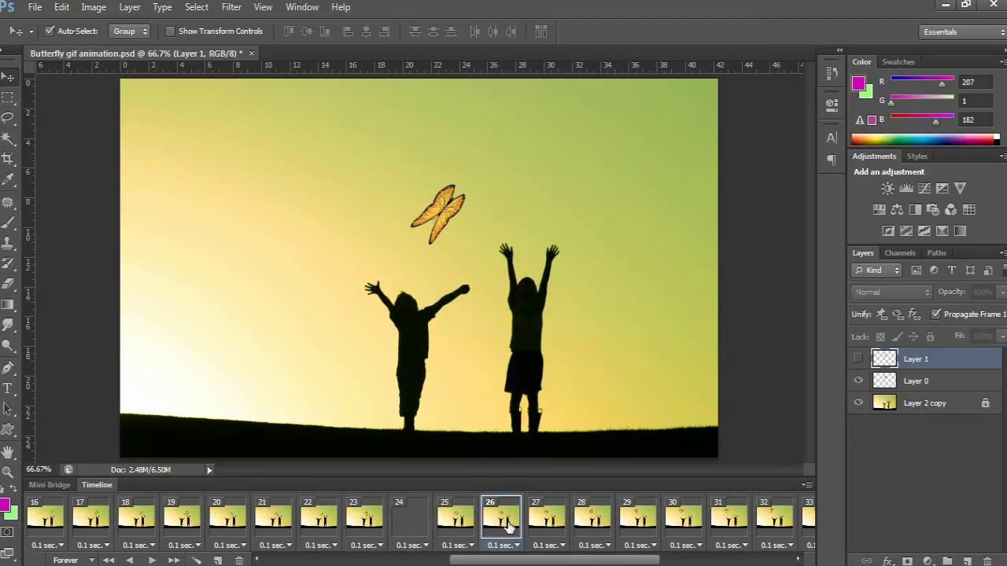
# Step: Switch even frames 26 through 32 to the folded-wing butterfly, reaching frame 34
pyautogui.click(858, 358)
pyautogui.click(858, 380)
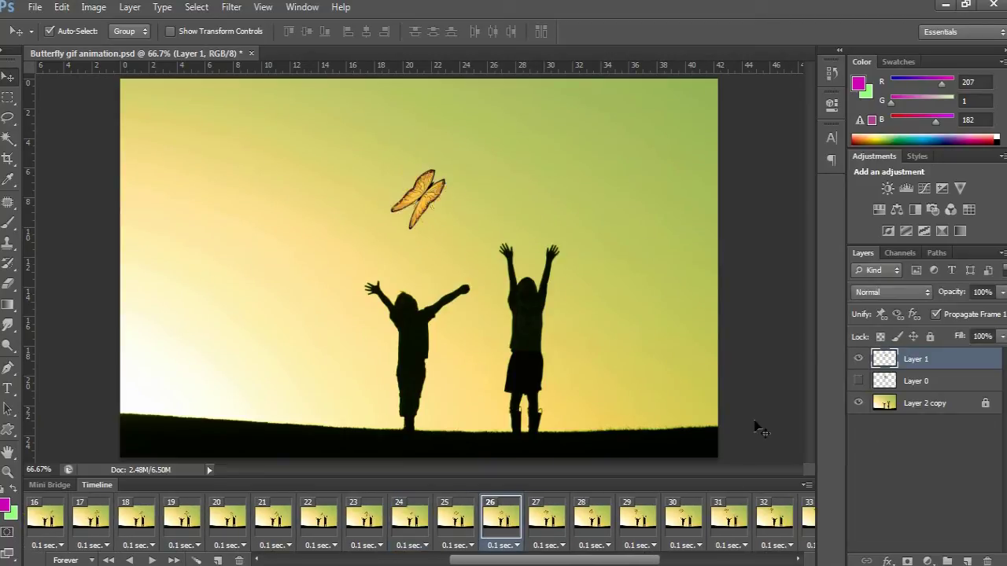
pyautogui.click(859, 382)
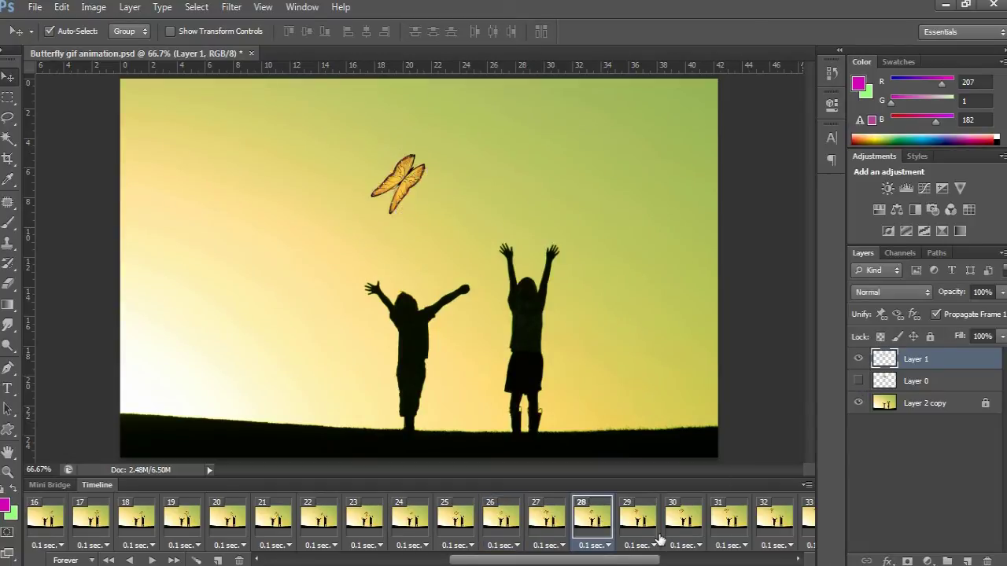
pyautogui.moveTo(624, 563); pyautogui.dragTo(682, 563)
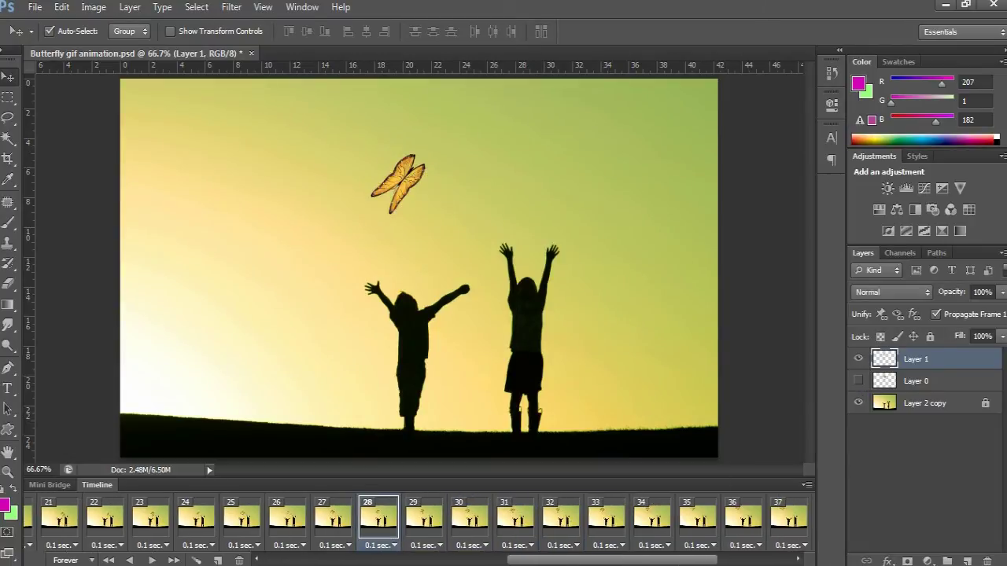
pyautogui.click(477, 523)
pyautogui.click(859, 359)
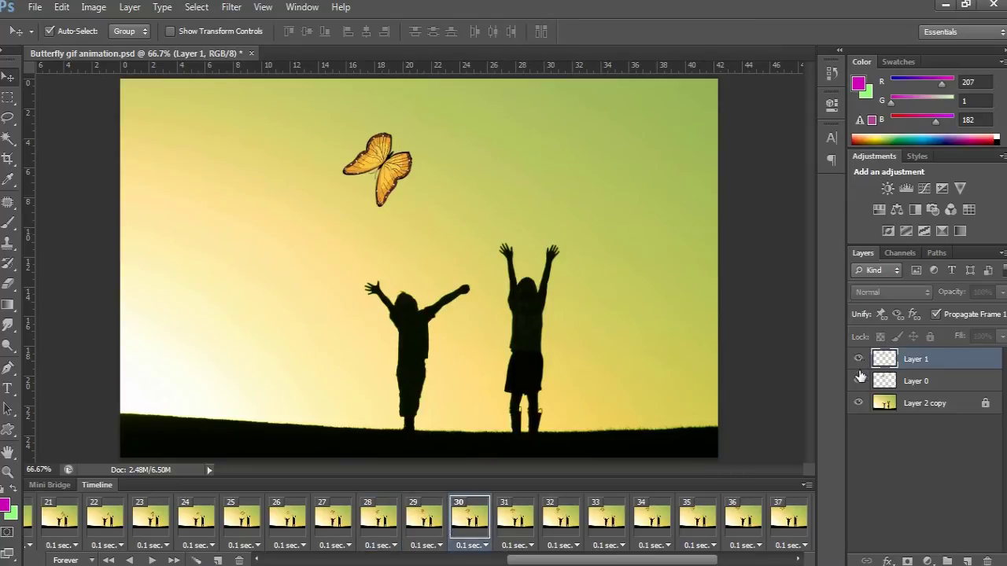
pyautogui.click(858, 381)
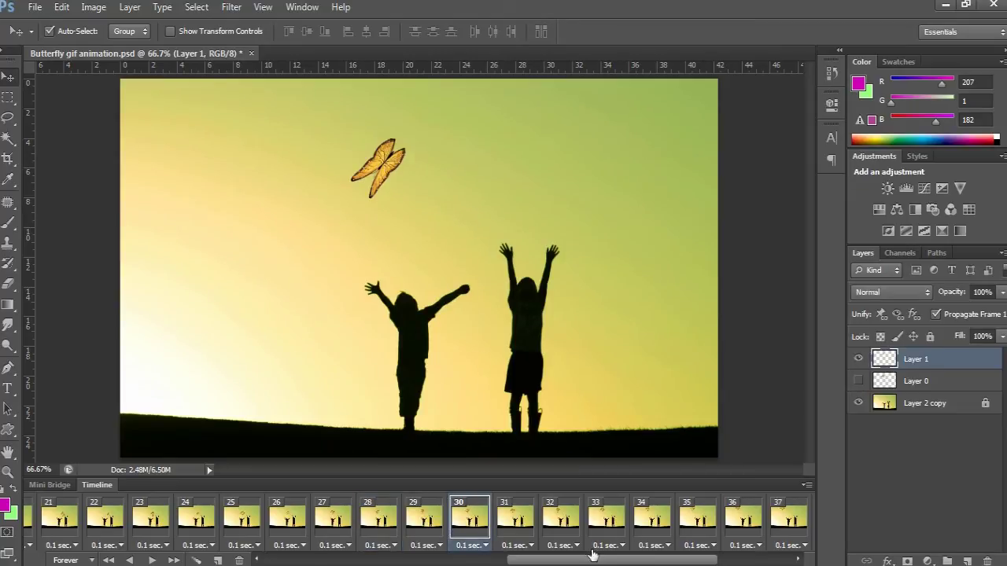
pyautogui.click(564, 523)
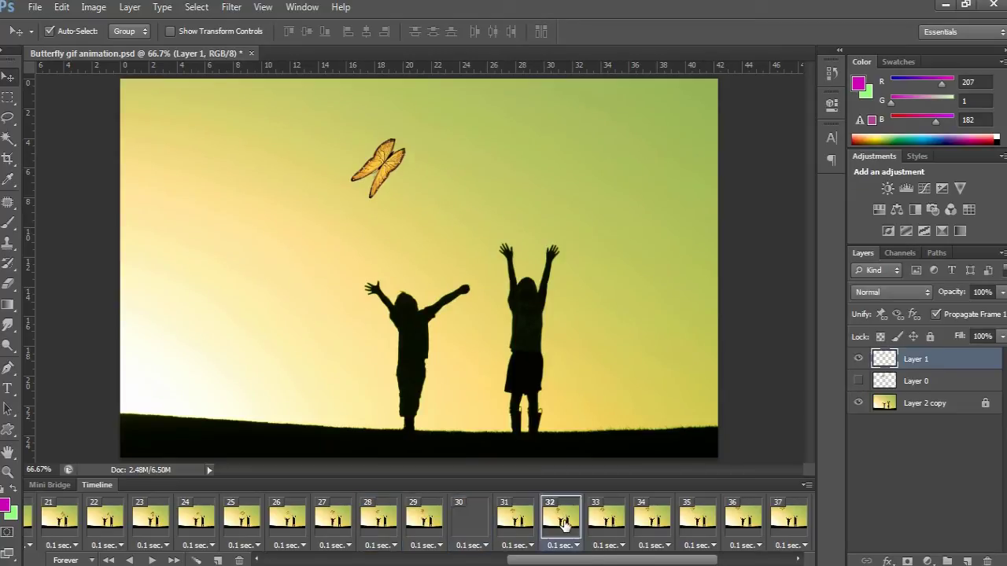
pyautogui.click(856, 382)
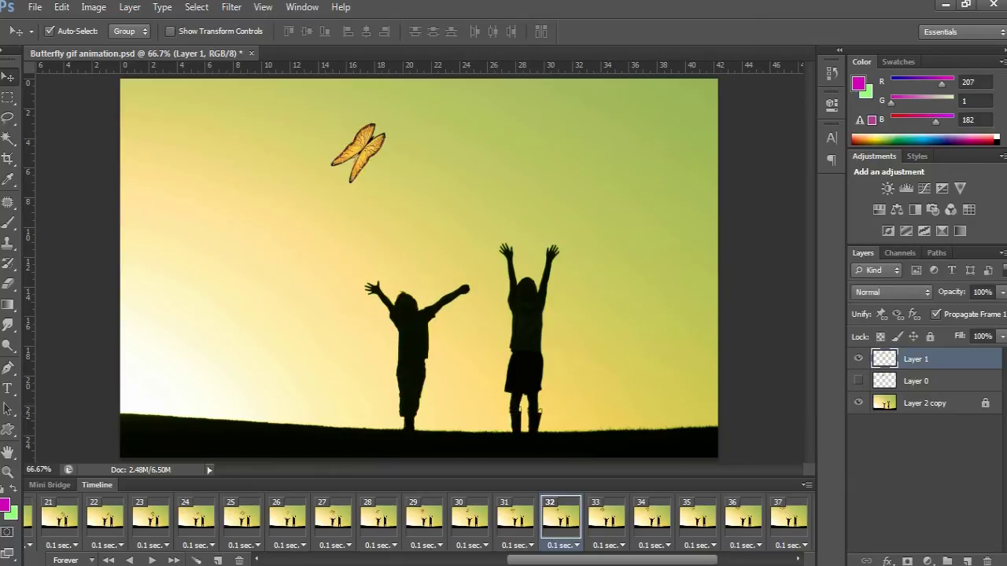
pyautogui.hscroll(5, 504, 533)
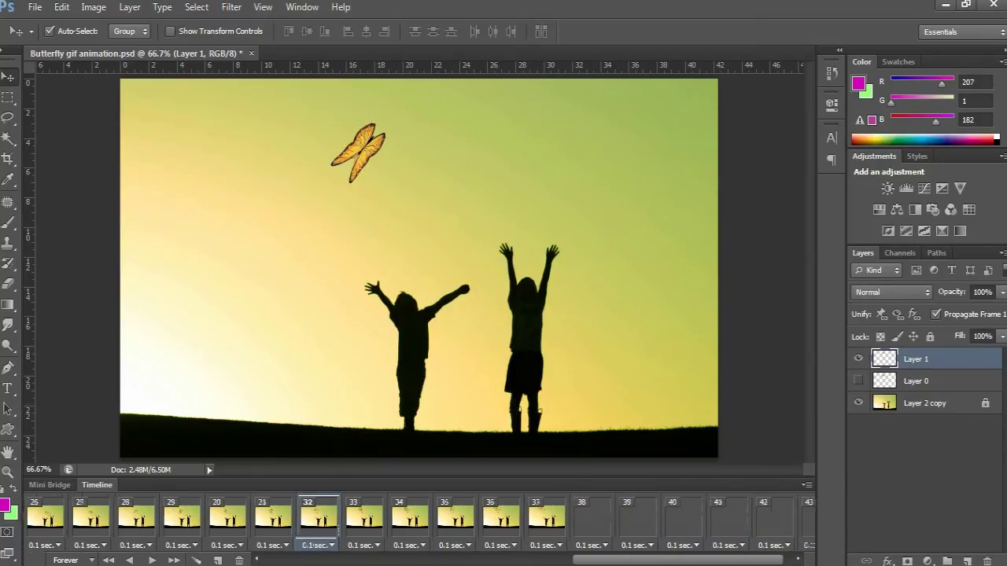
pyautogui.click(402, 519)
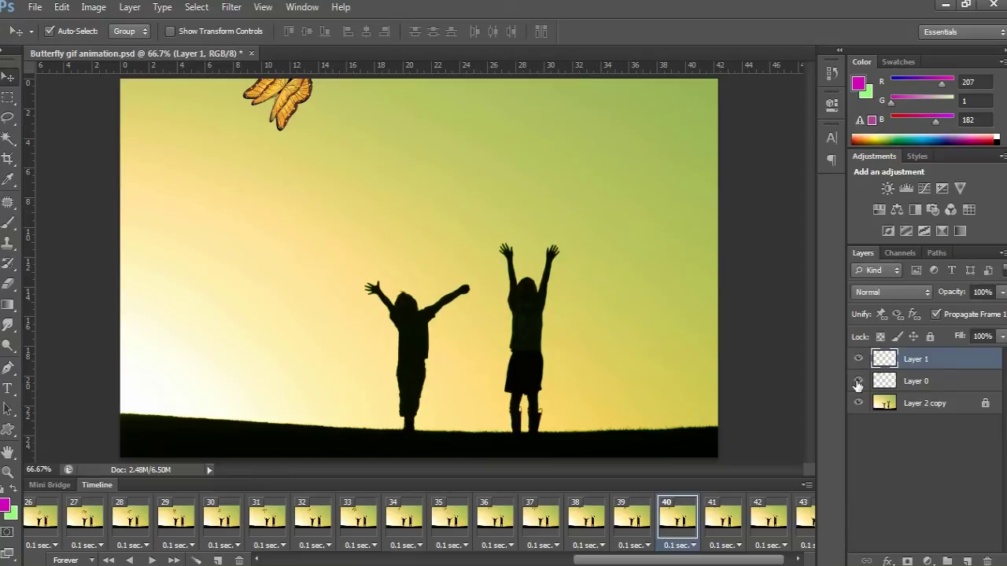
pyautogui.moveTo(706, 559); pyautogui.dragTo(777, 561)
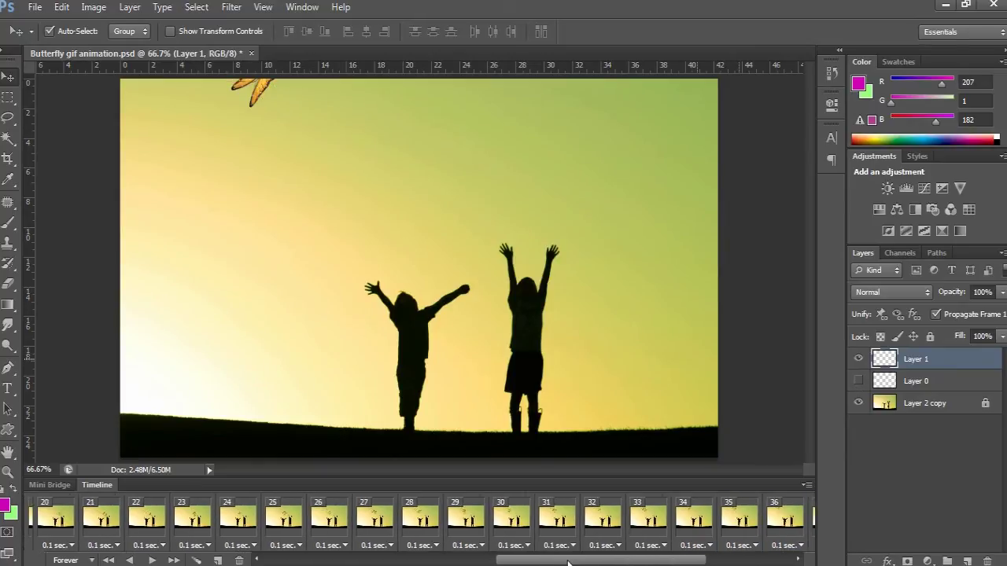
# Step: Scroll the timeline back to frame 1 and play the flapping butterfly animation
pyautogui.moveTo(669, 562); pyautogui.dragTo(291, 563)
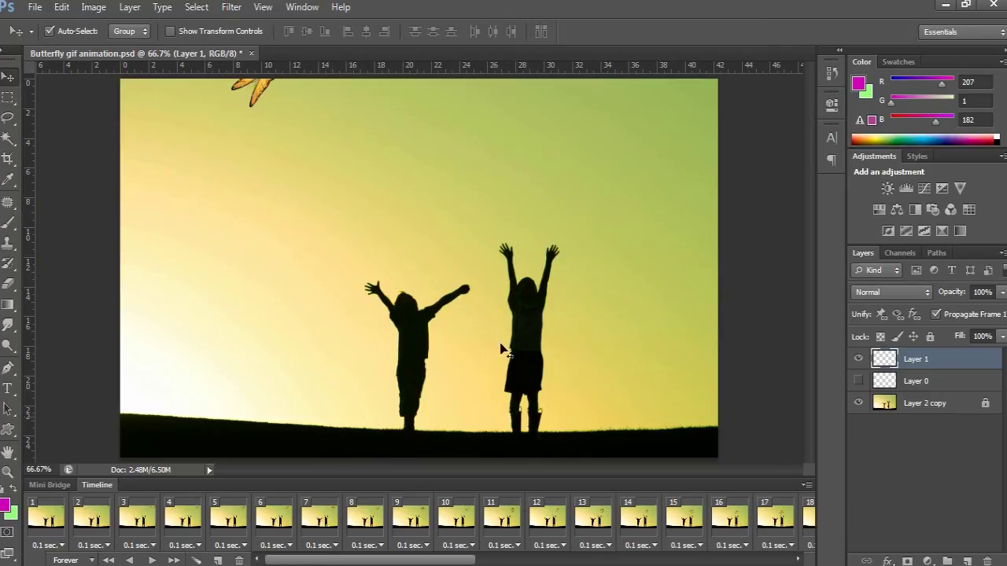
pyautogui.click(152, 560)
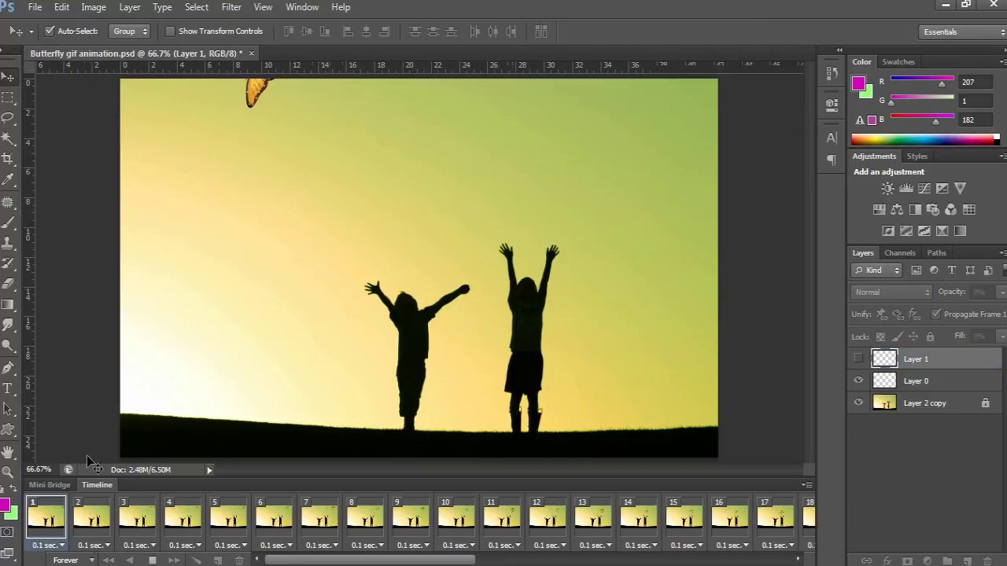